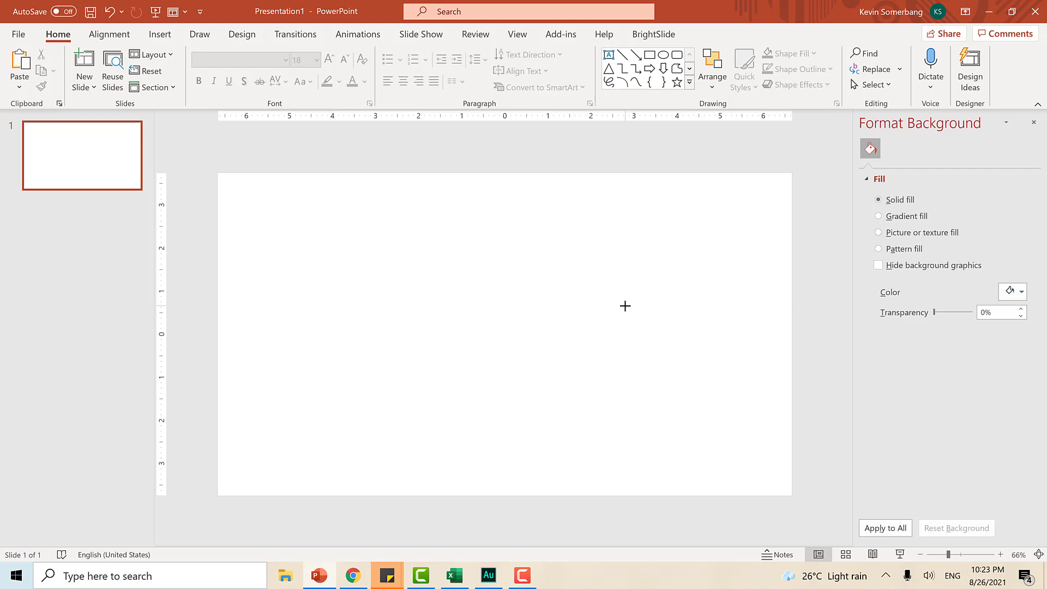
# Step: Copy the red NETFLIX logo image from the Google Images search results
pyautogui.press('Escape')
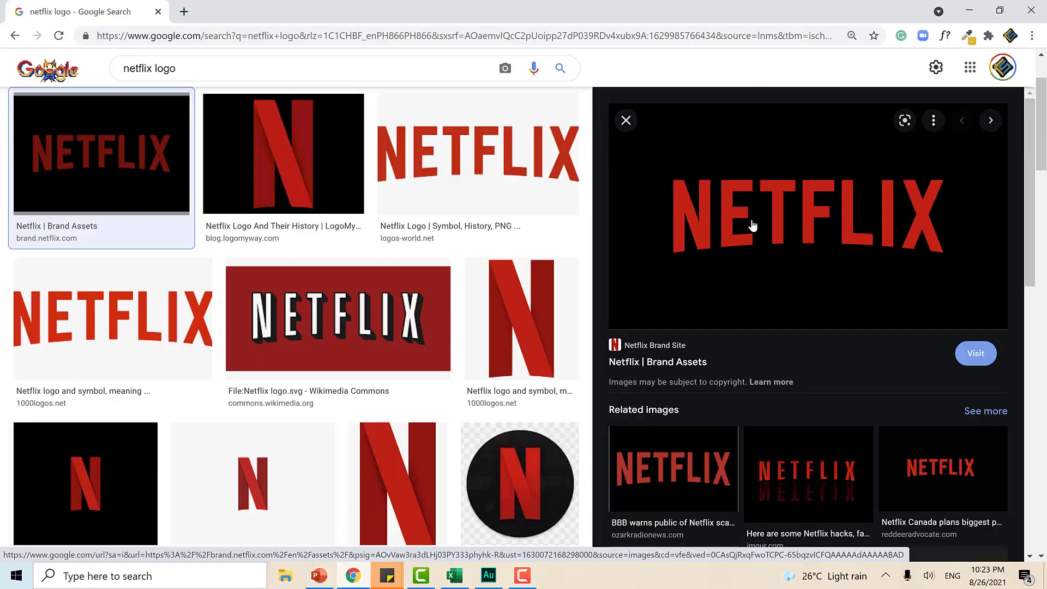
pyautogui.rightClick(737, 199)
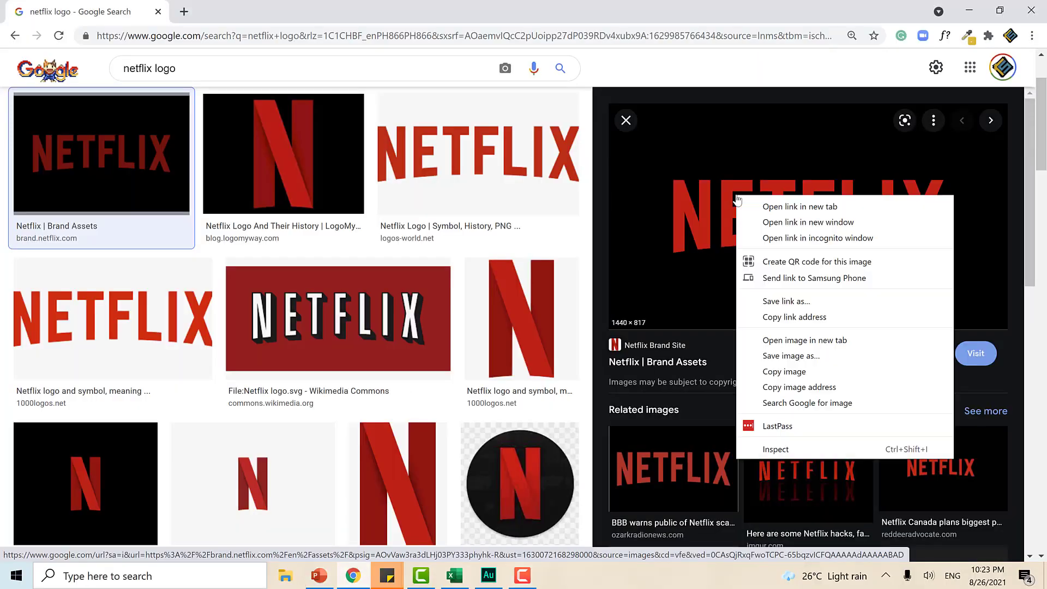
pyautogui.click(793, 374)
# Step: Paste the NETFLIX logo onto the Slide Master layout and close Master View
pyautogui.click(319, 575)
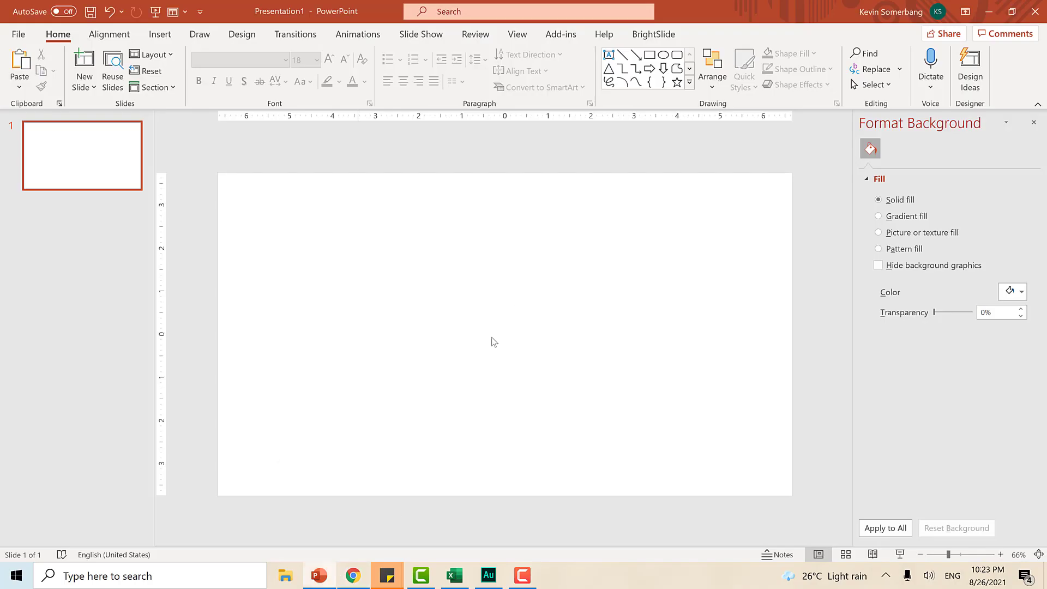
pyautogui.click(518, 34)
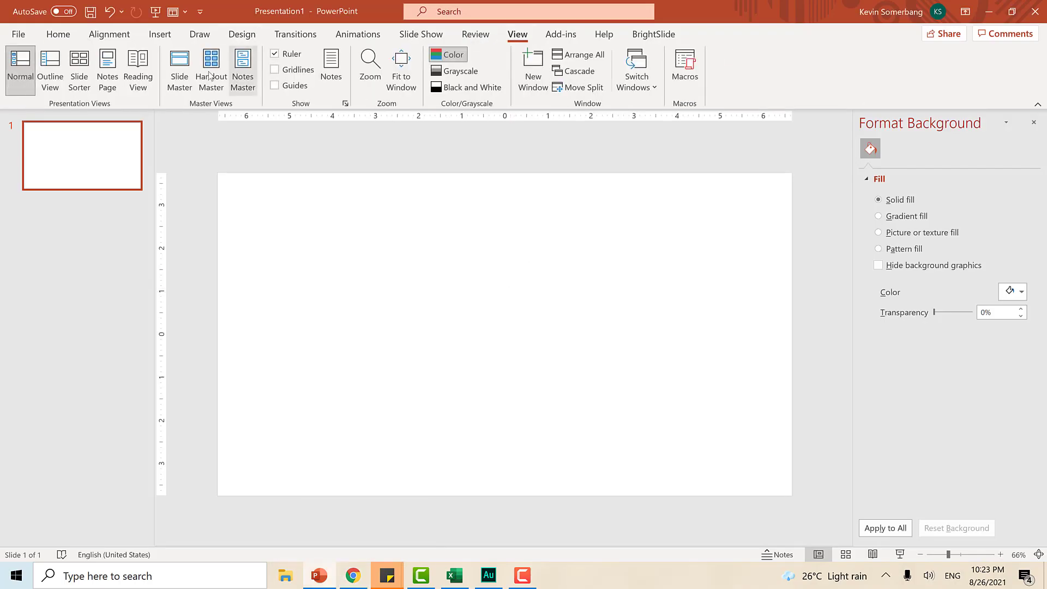
pyautogui.click(175, 88)
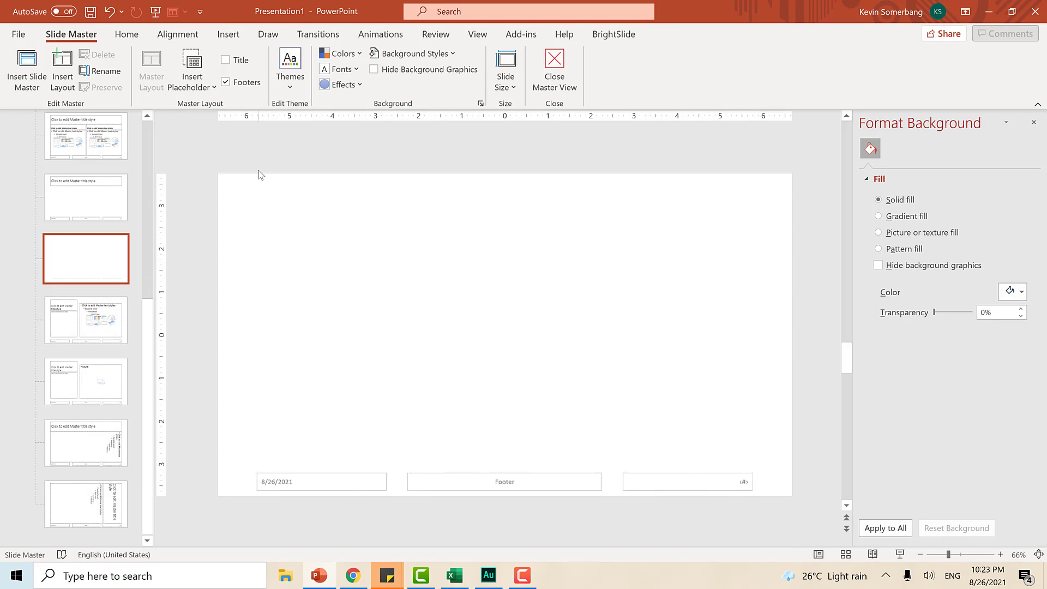
pyautogui.hotkey('ctrl', 'v')
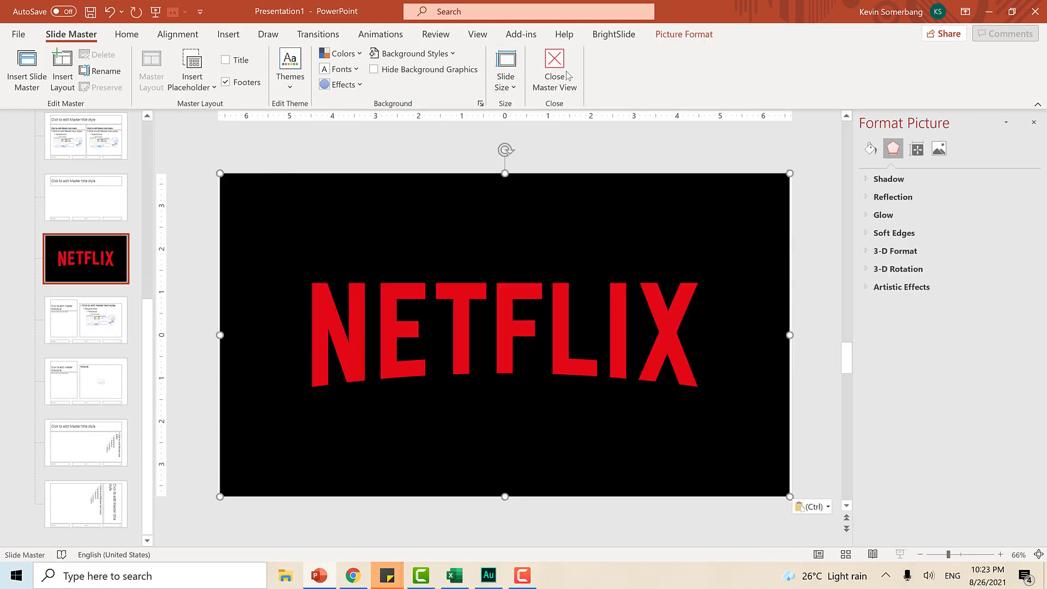
pyautogui.click(554, 71)
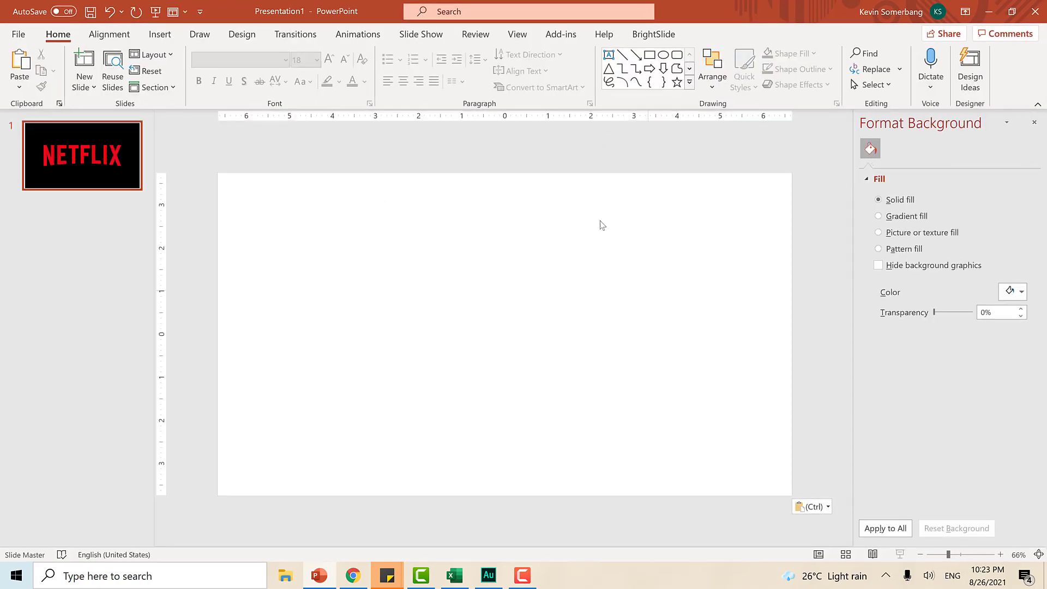
# Step: Confirm the background logo can't be selected by marquee-dragging across the slide
pyautogui.moveTo(344, 241); pyautogui.dragTo(630, 336)
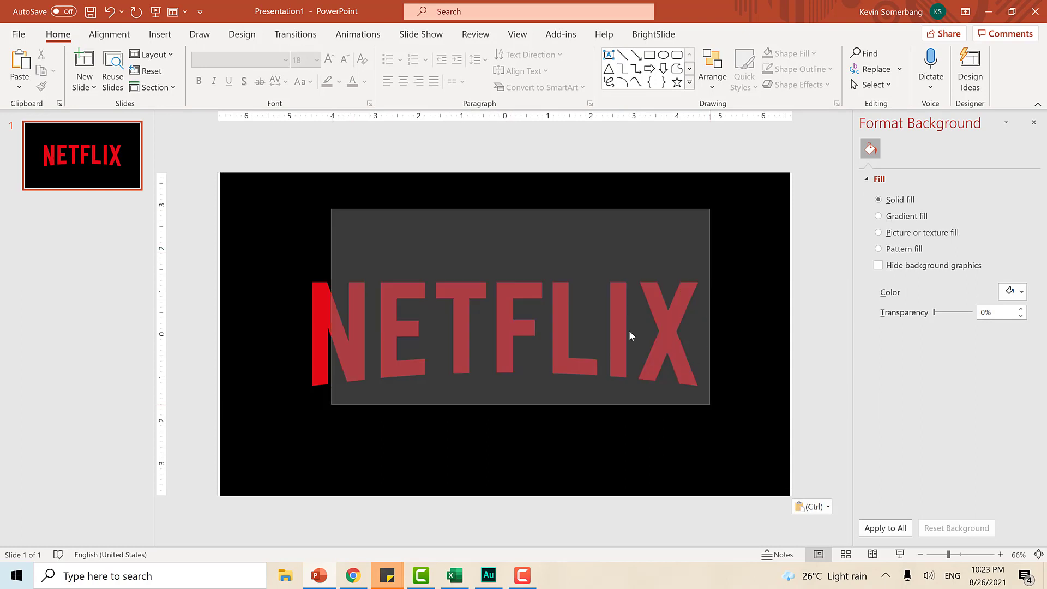
pyautogui.moveTo(710, 173); pyautogui.dragTo(339, 346)
pyautogui.moveTo(771, 251); pyautogui.dragTo(411, 407)
pyautogui.moveTo(392, 280); pyautogui.dragTo(532, 467)
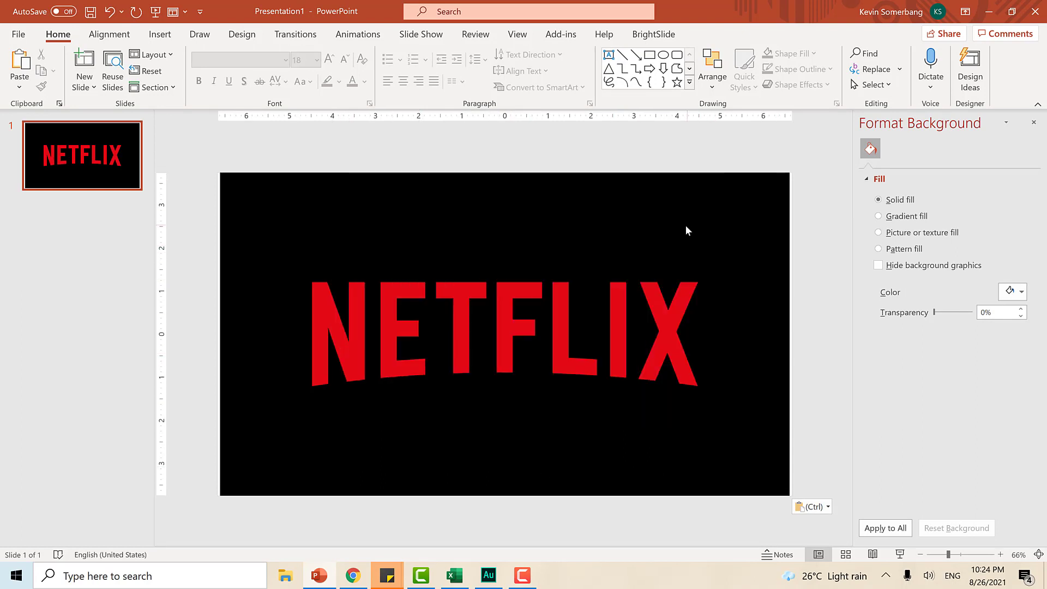
pyautogui.click(649, 55)
pyautogui.moveTo(262, 177)
pyautogui.mouseDown()
pyautogui.moveTo(555, 456)
pyautogui.moveTo(582, 429)
pyautogui.mouseUp()
pyautogui.moveTo(323, 423); pyautogui.dragTo(731, 221)
pyautogui.moveTo(673, 271); pyautogui.dragTo(312, 424)
# Step: Draw a rectangle over the N's left stem and set its transparency to 50%
pyautogui.click(650, 55)
pyautogui.moveTo(311, 282); pyautogui.dragTo(328, 400)
pyautogui.scroll(6, 337, 345)
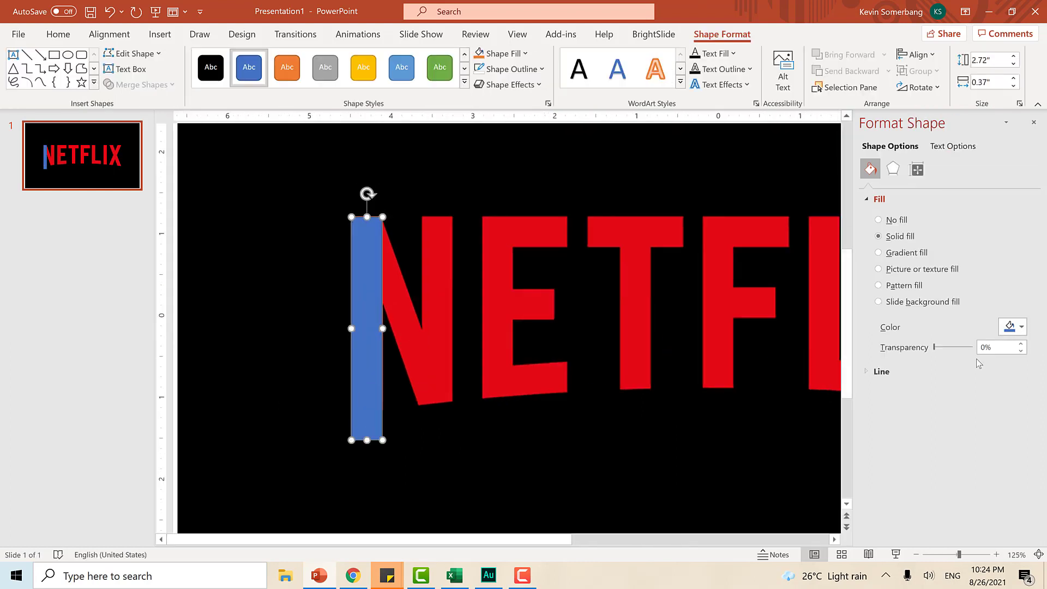
pyautogui.moveTo(998, 350); pyautogui.dragTo(883, 355)
pyautogui.write('50')
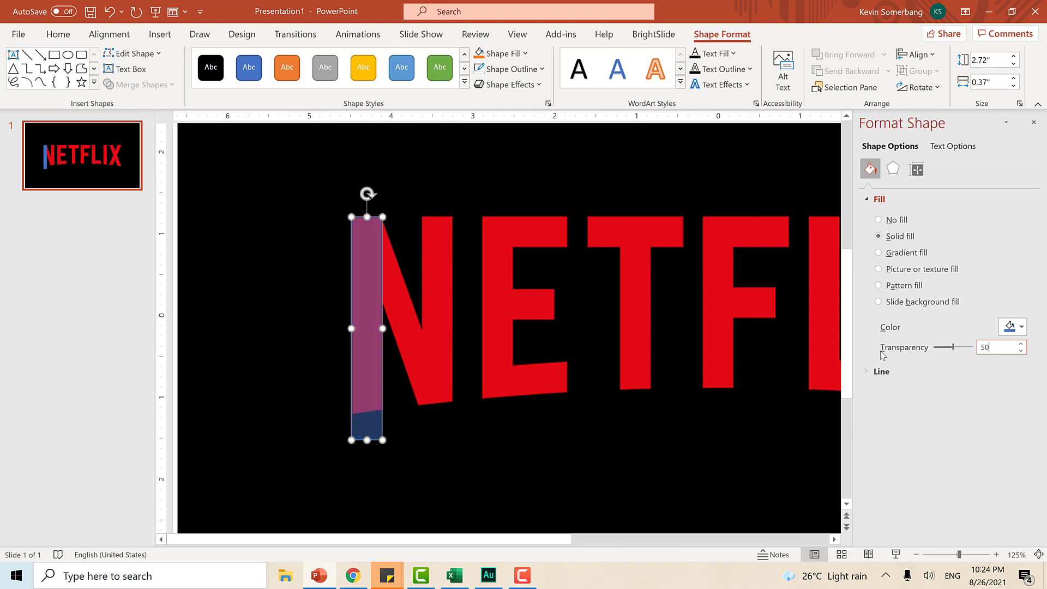
pyautogui.scroll(10, 369, 385)
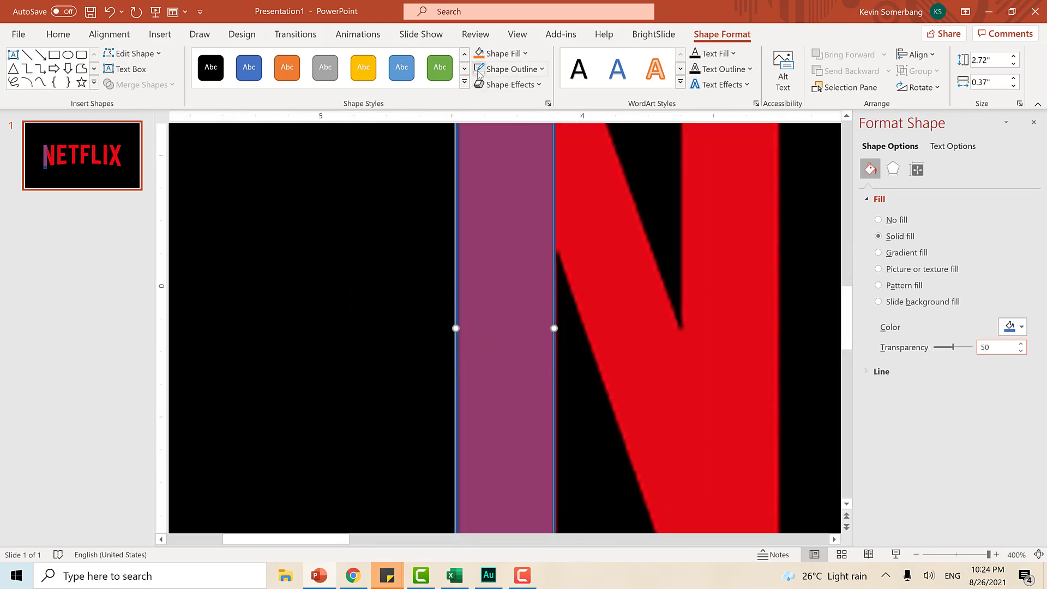
# Step: Fit the rectangle's edges to the stem, about 2.73" × 0.38"
pyautogui.moveTo(456, 328); pyautogui.dragTo(458, 327)
pyautogui.moveTo(556, 328); pyautogui.dragTo(559, 328)
pyautogui.scroll(5, 615, 329)
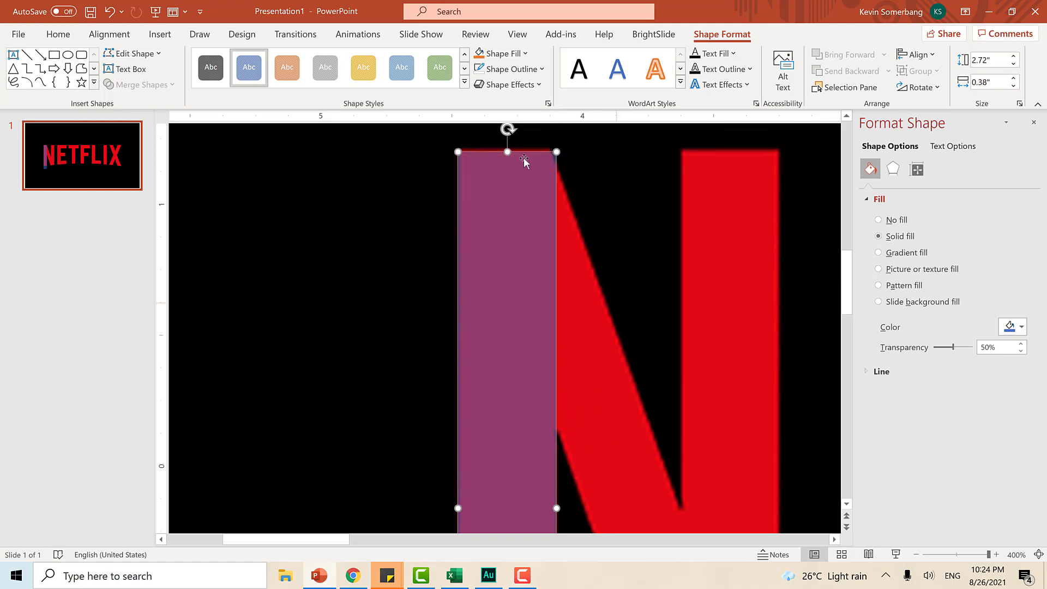
pyautogui.scroll(1, 617, 212)
pyautogui.scroll(1, 507, 186)
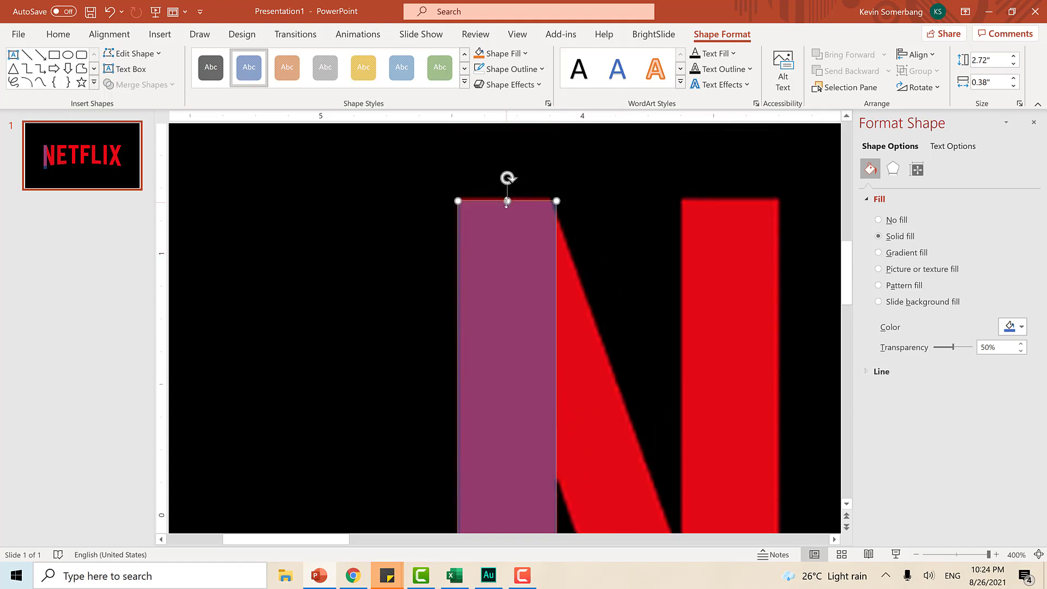
pyautogui.moveTo(506, 200); pyautogui.dragTo(506, 198)
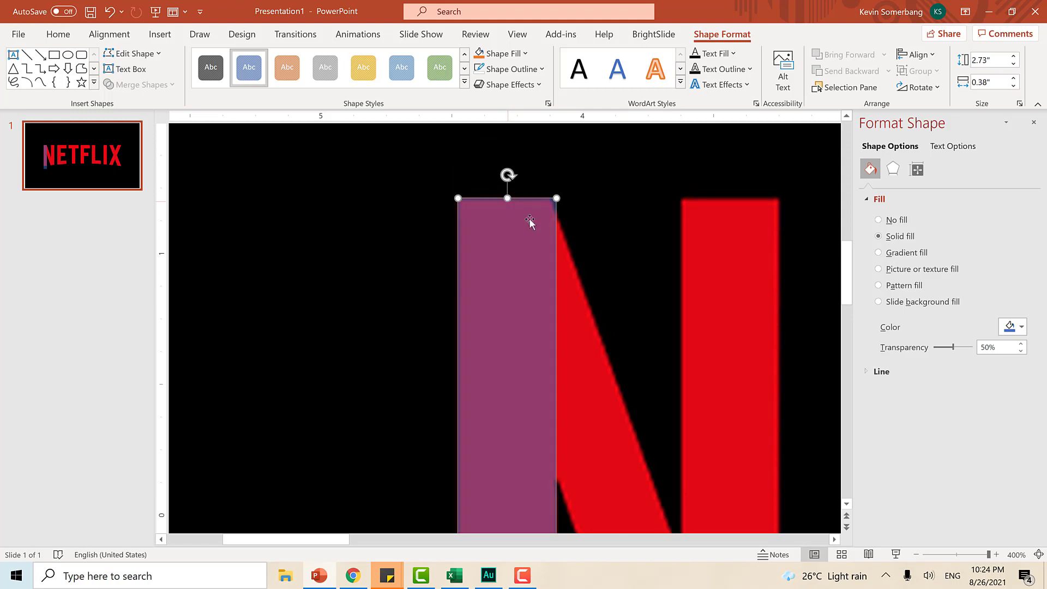
pyautogui.scroll(-3, 605, 264)
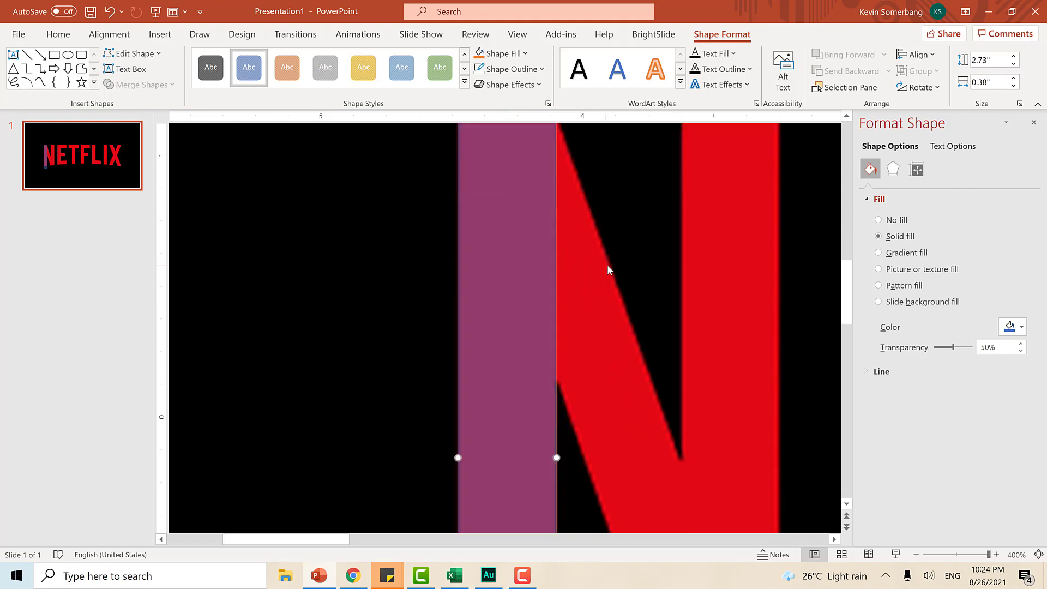
pyautogui.scroll(-3, 608, 264)
pyautogui.keyDown('ctrl'); pyautogui.scroll(-3, 607, 264); pyautogui.keyUp('ctrl')
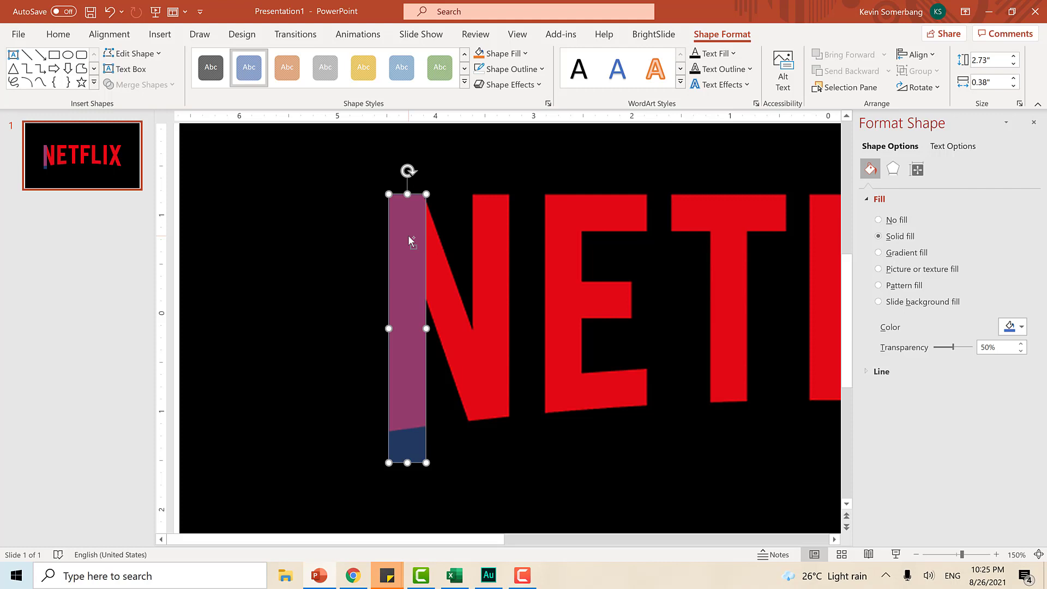
# Step: Copy the translucent rectangle onto the N's right stem and the E, T, F, L and I stems
pyautogui.keyDown('ctrl'); pyautogui.moveTo(409, 237); pyautogui.dragTo(491, 238); pyautogui.keyUp('ctrl')
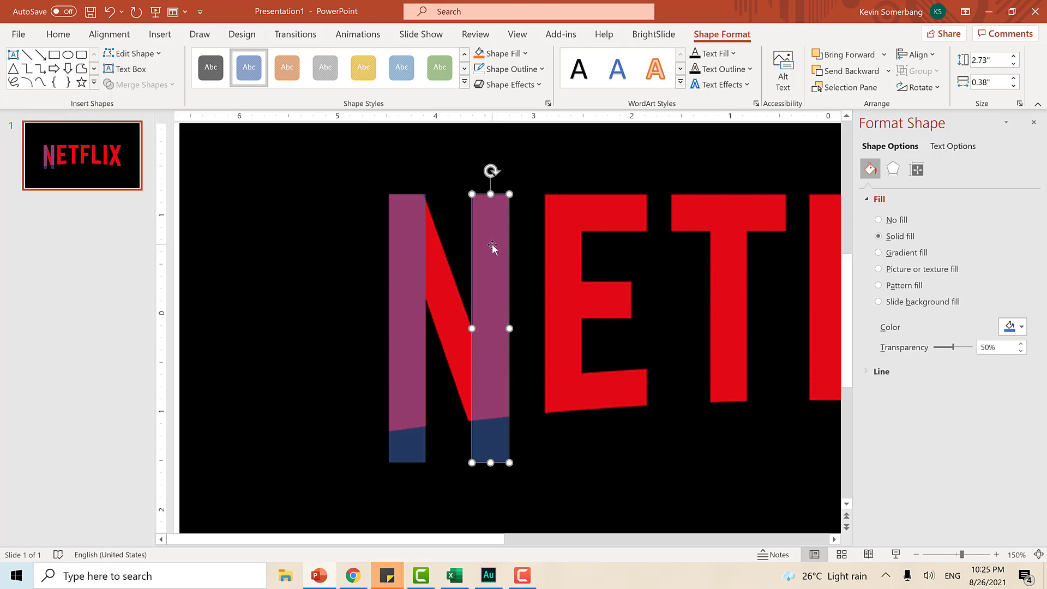
pyautogui.keyDown('ctrl'); pyautogui.moveTo(492, 244); pyautogui.dragTo(725, 257); pyautogui.keyUp('ctrl')
pyautogui.click(835, 539)
pyautogui.click(835, 539)
pyautogui.click(835, 539)
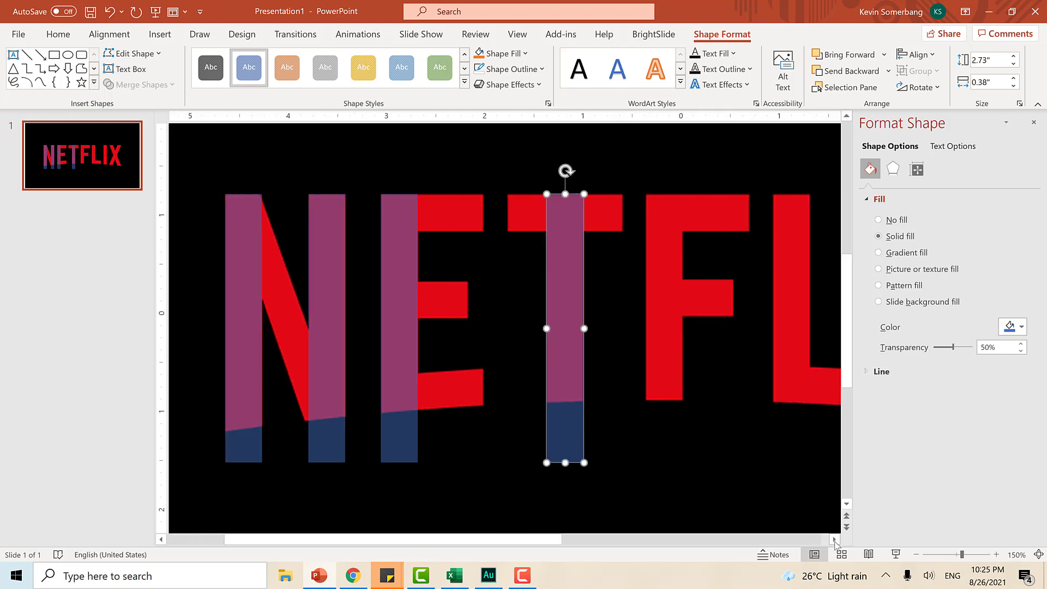
pyautogui.click(835, 539)
pyautogui.click(835, 539)
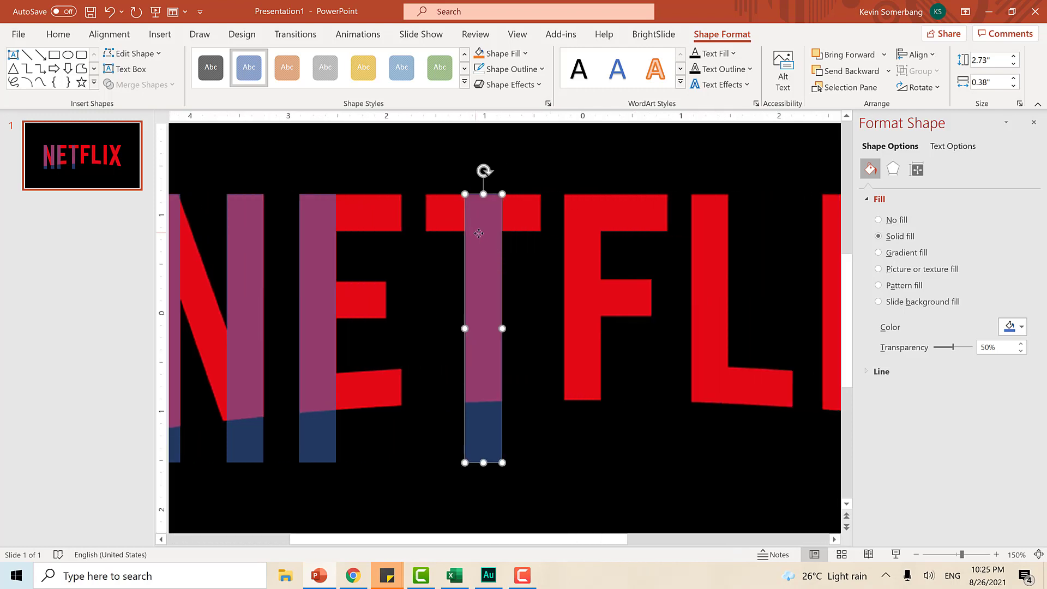
pyautogui.keyDown('ctrl'); pyautogui.moveTo(479, 233); pyautogui.dragTo(837, 259); pyautogui.keyUp('ctrl')
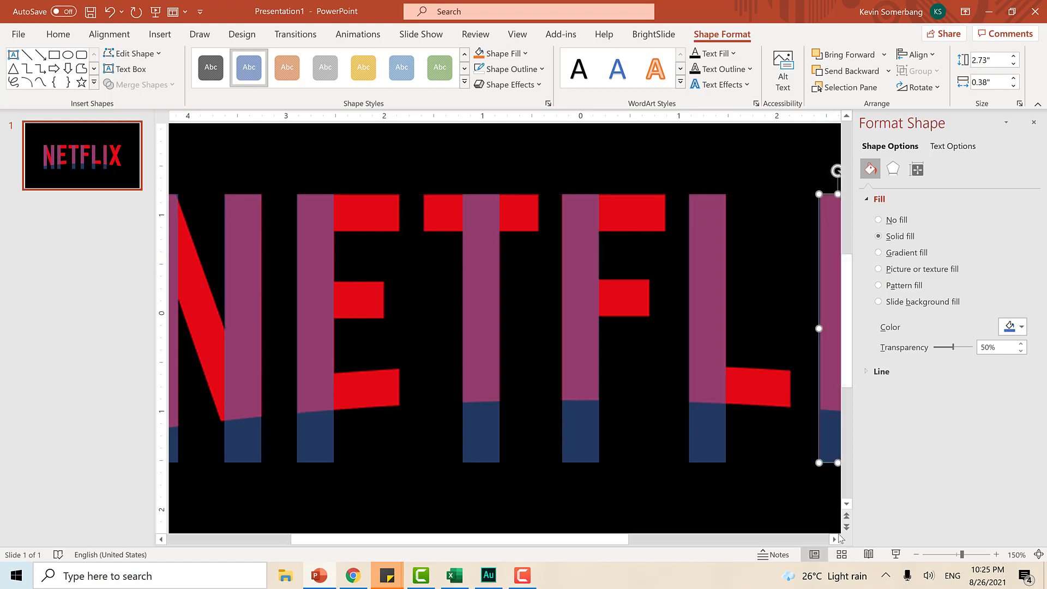
pyautogui.keyDown('ctrl'); pyautogui.scroll(-1, 762, 441); pyautogui.keyUp('ctrl')
pyautogui.keyDown('ctrl'); pyautogui.scroll(-1, 760, 397); pyautogui.keyUp('ctrl')
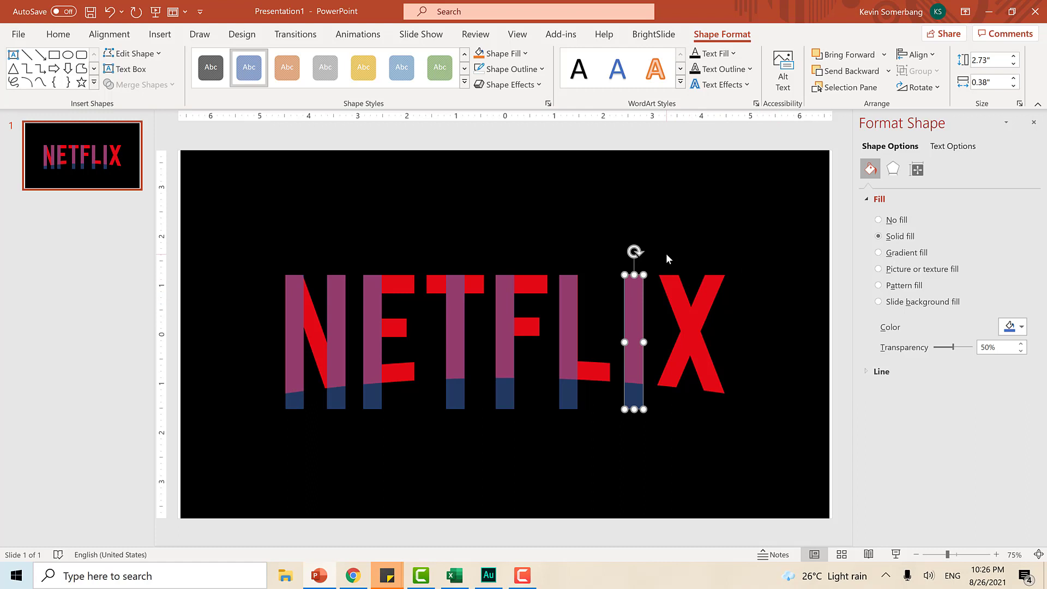
# Step: Turn the E's rectangle horizontal and move it over the E's arms
pyautogui.click(757, 215)
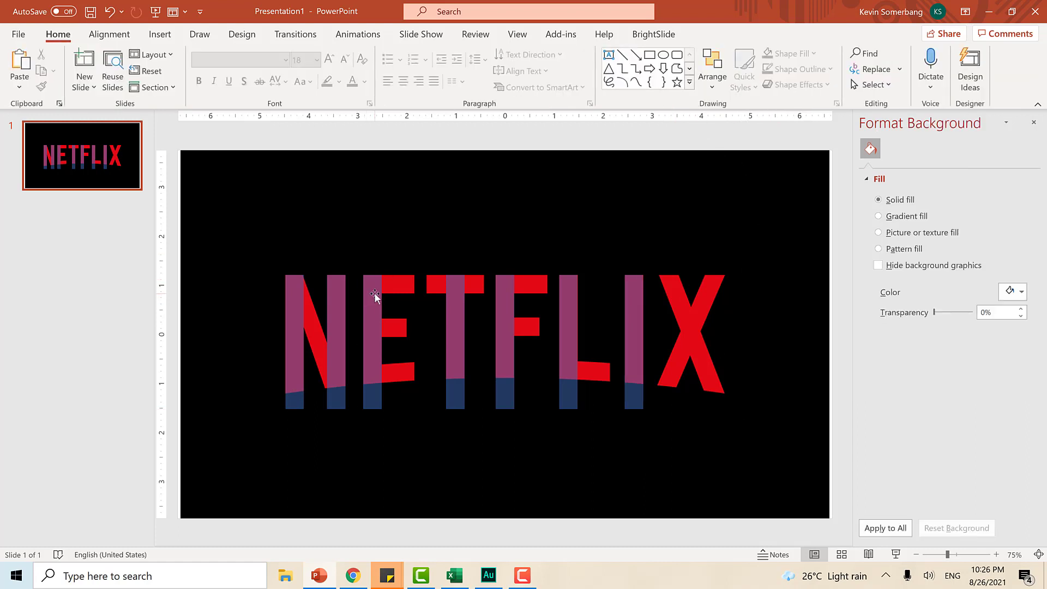
pyautogui.click(374, 292)
pyautogui.keyDown('ctrl'); pyautogui.scroll(1, 374, 300); pyautogui.keyUp('ctrl')
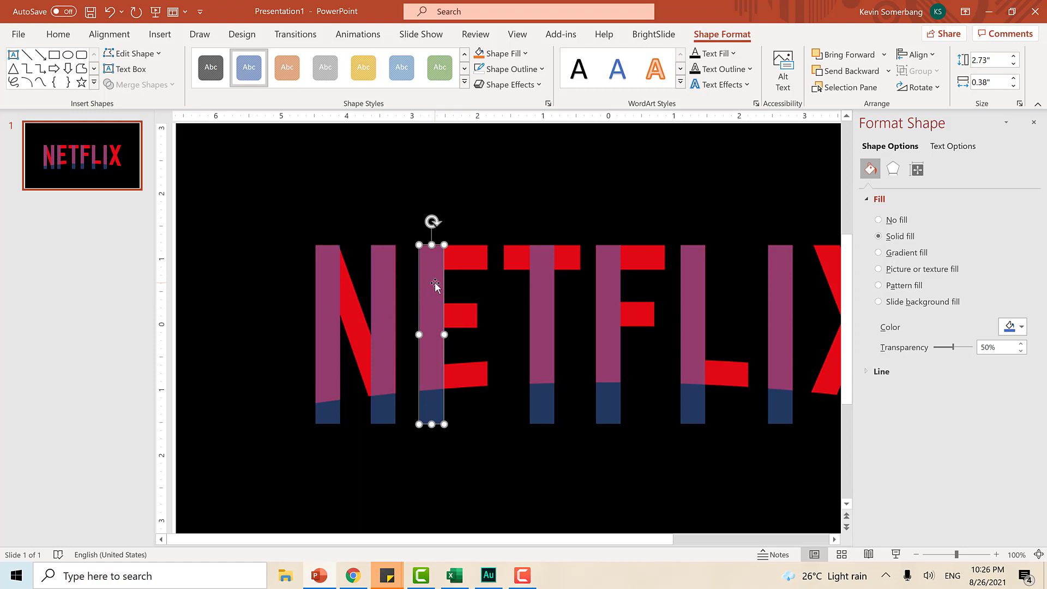
pyautogui.moveTo(434, 283); pyautogui.dragTo(474, 283)
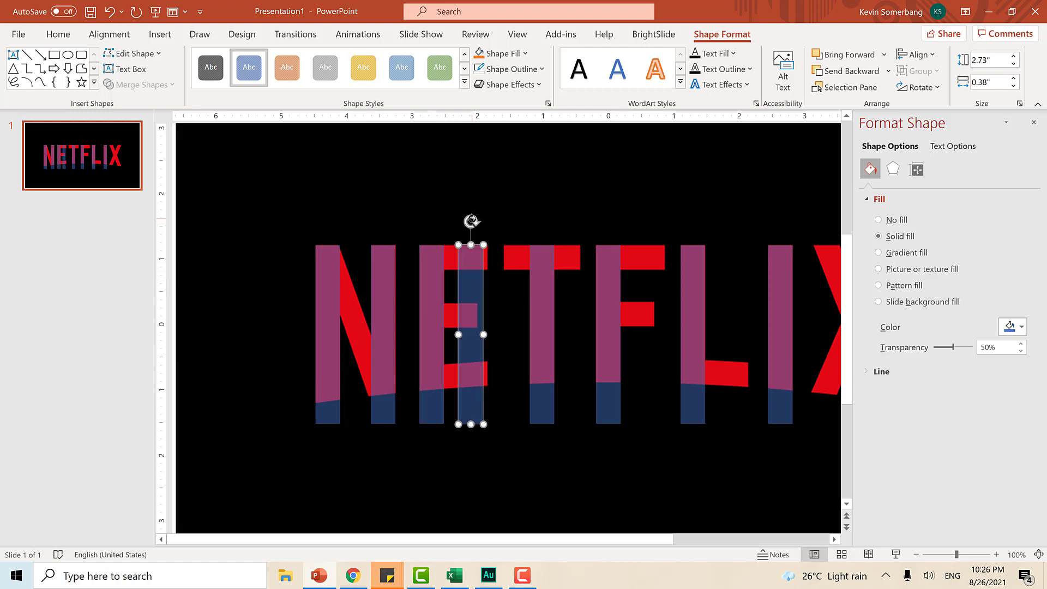
pyautogui.moveTo(472, 221); pyautogui.dragTo(456, 261)
pyautogui.scroll(10, 456, 262)
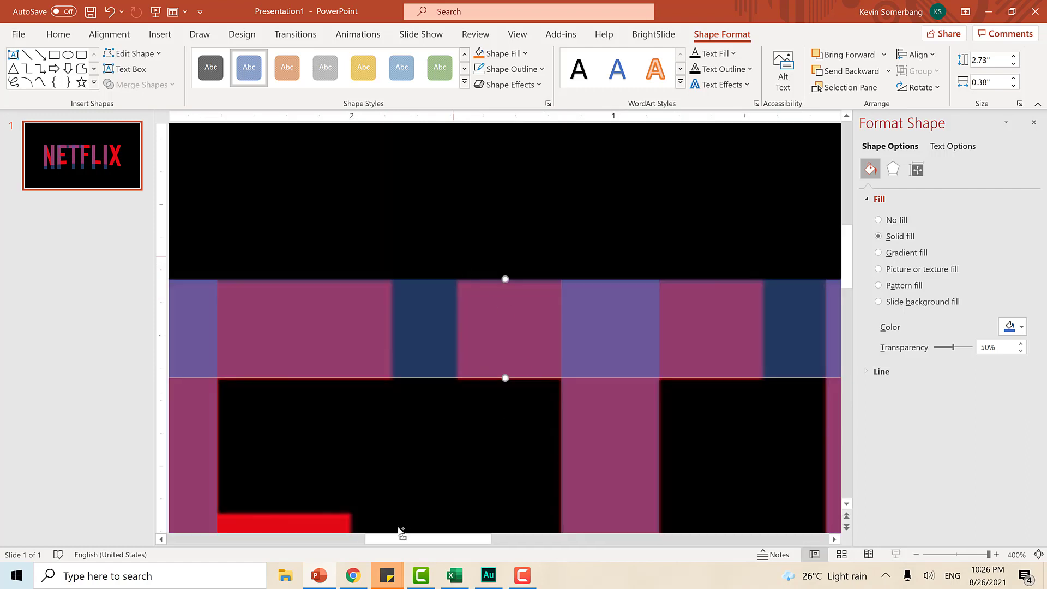
pyautogui.moveTo(349, 542); pyautogui.dragTo(344, 542)
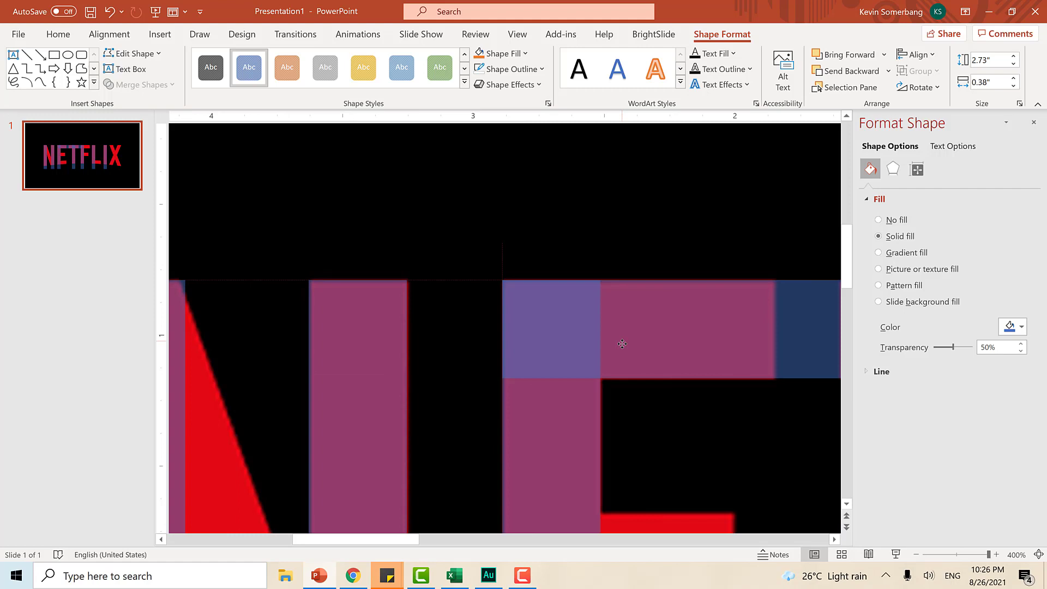
# Step: Shorten the bar to the E's width and copy it onto the E's bottom stroke
pyautogui.click(622, 344)
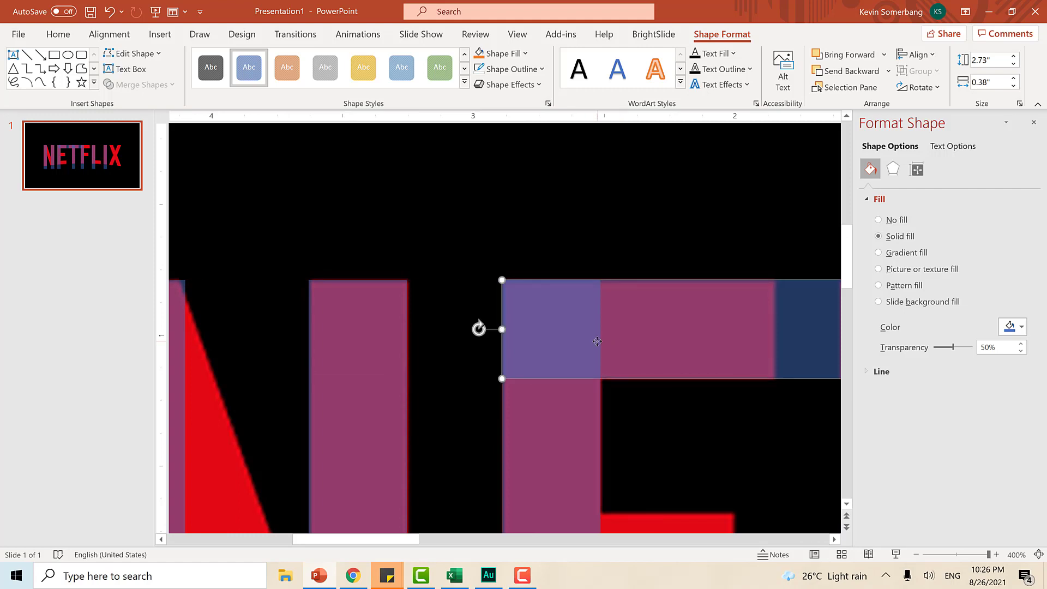
pyautogui.scroll(-3, 605, 358)
pyautogui.scroll(-2, 604, 357)
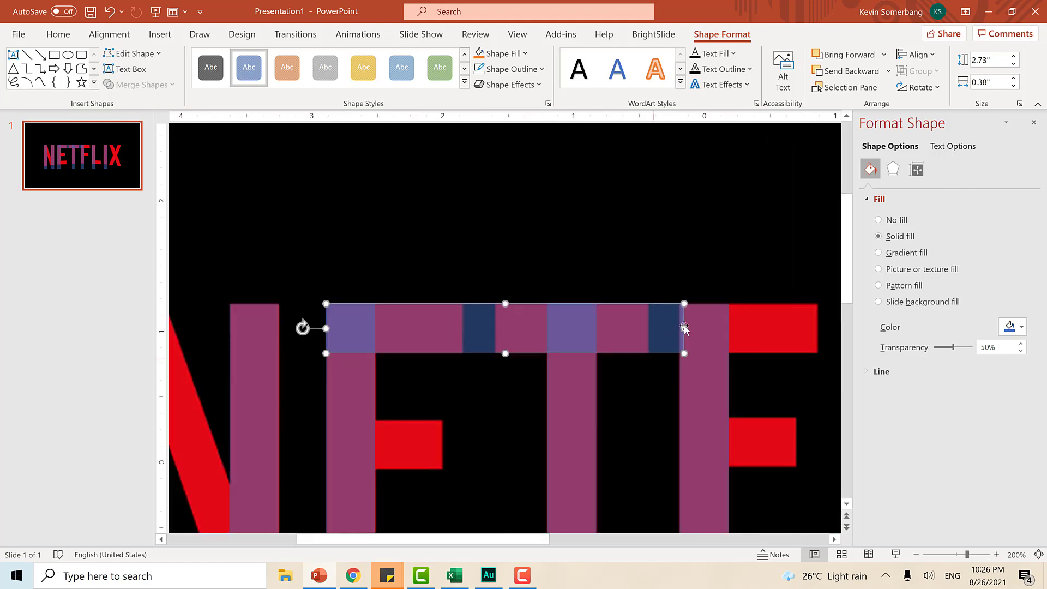
pyautogui.moveTo(682, 327); pyautogui.dragTo(398, 444)
pyautogui.scroll(3, 397, 443)
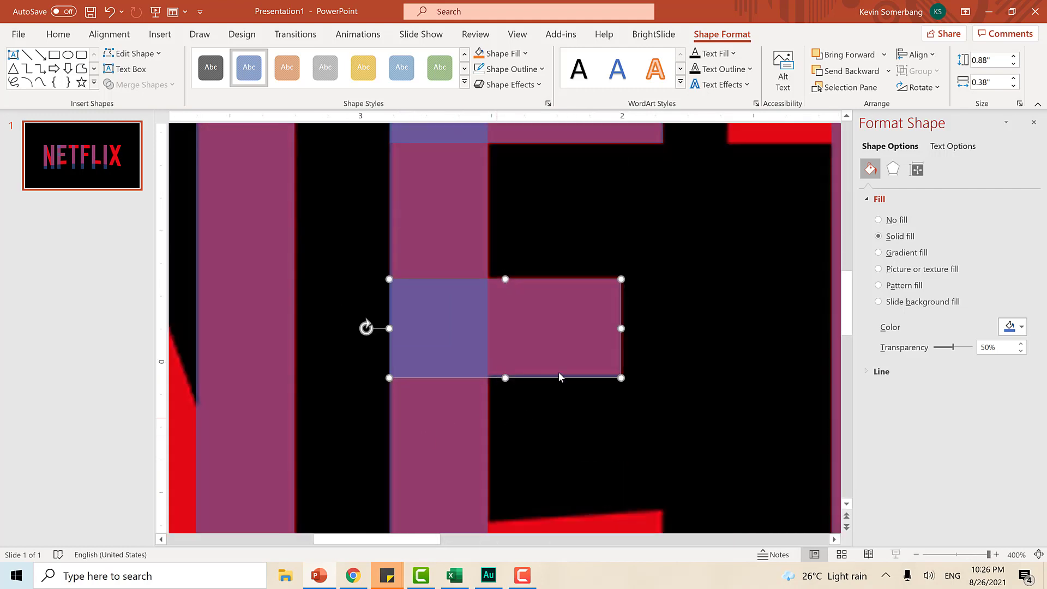
pyautogui.scroll(-4, 548, 376)
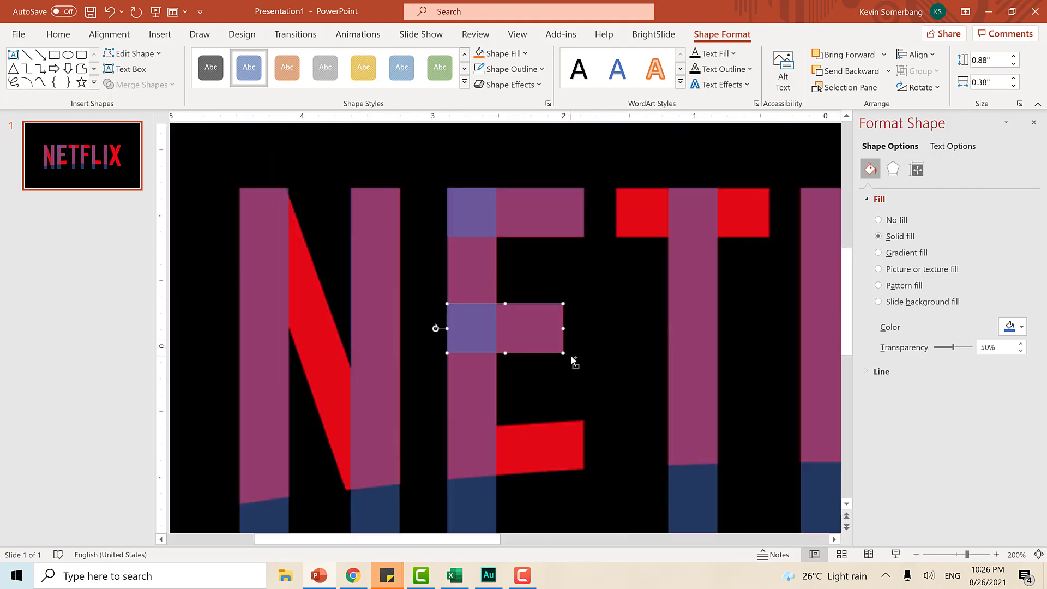
pyautogui.moveTo(459, 325); pyautogui.dragTo(458, 385)
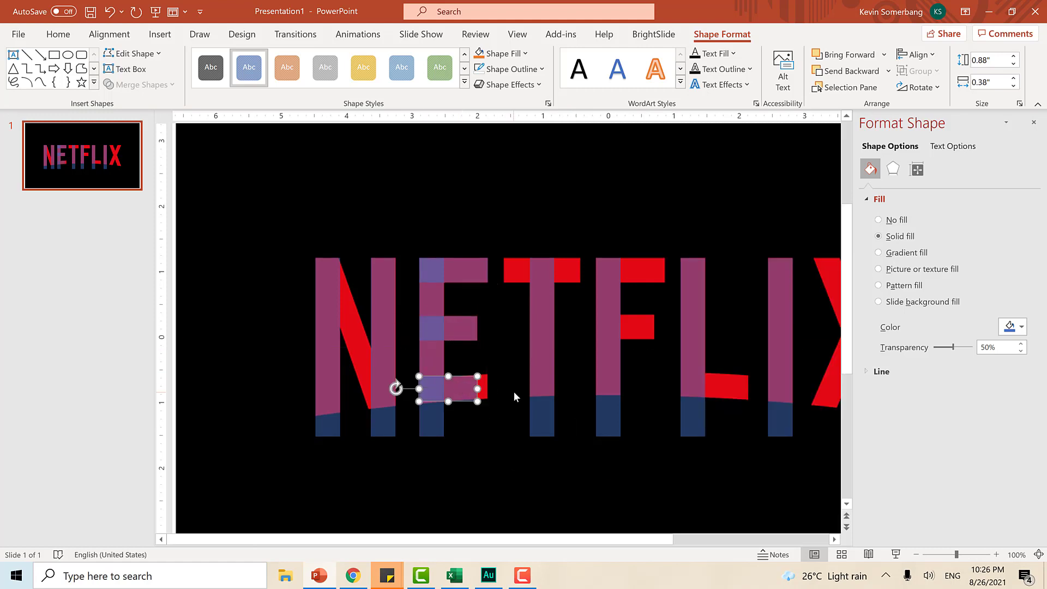
# Step: Copy the E's top bar onto the T's top and widen it to center
pyautogui.click(464, 269)
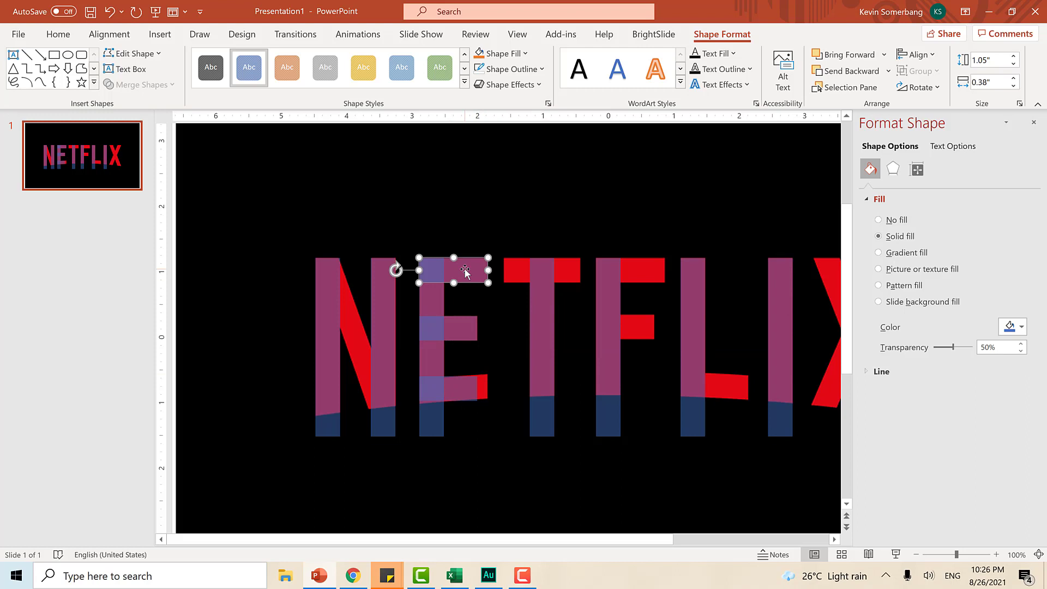
pyautogui.moveTo(454, 269); pyautogui.dragTo(539, 273)
pyautogui.scroll(5, 539, 273)
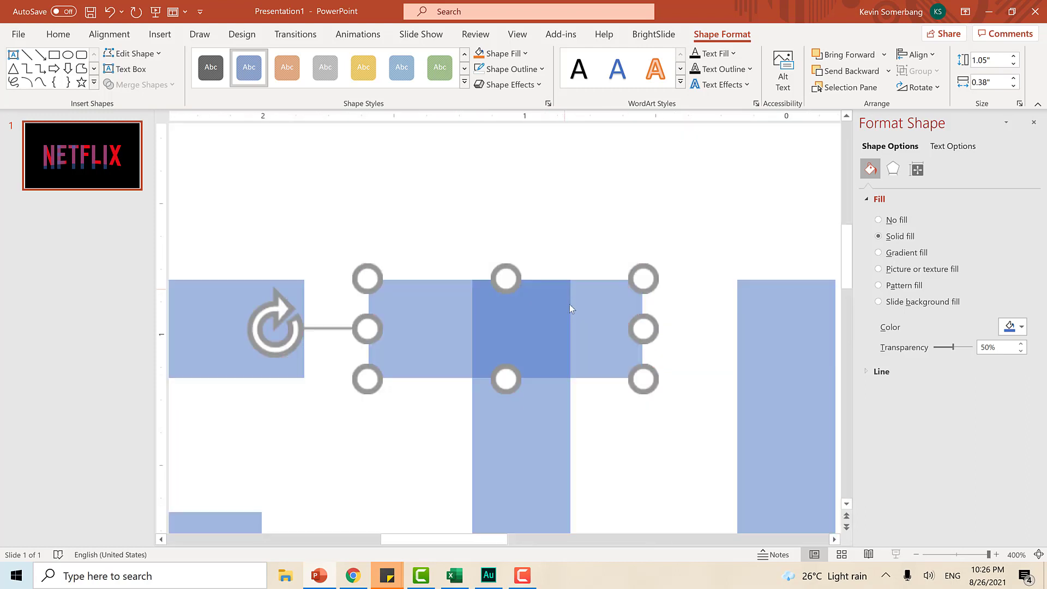
pyautogui.moveTo(643, 329); pyautogui.dragTo(675, 328)
pyautogui.scroll(-5, 616, 328)
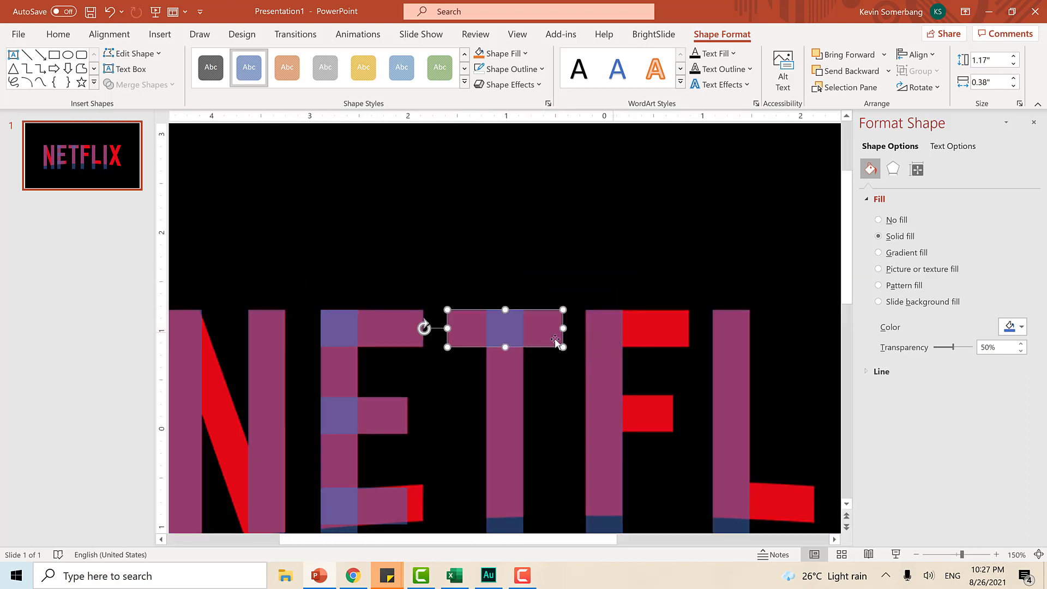
# Step: Add bar copies over the F's top stroke and the L's foot, narrowing it to 0.74"
pyautogui.moveTo(467, 329); pyautogui.dragTo(639, 409)
pyautogui.scroll(5, 640, 409)
pyautogui.moveTo(501, 351); pyautogui.dragTo(498, 348)
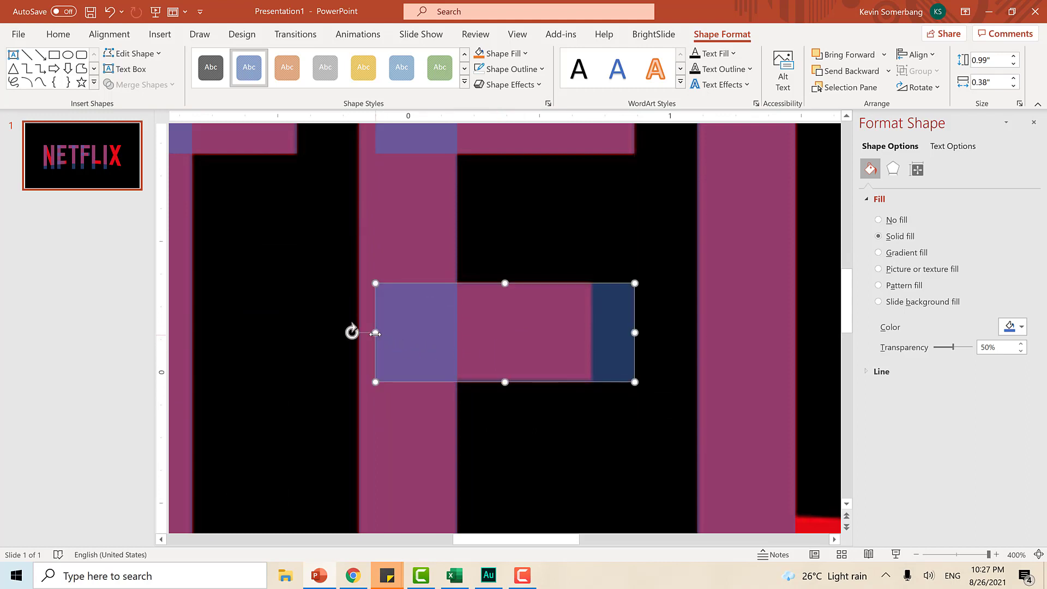
pyautogui.moveTo(375, 334); pyautogui.dragTo(399, 333)
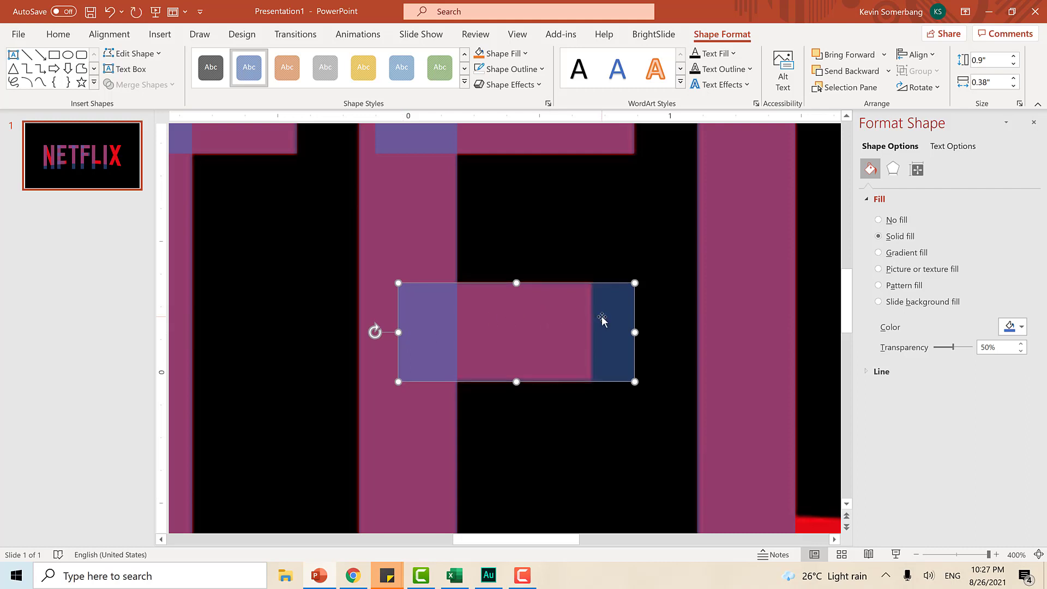
pyautogui.press('Delete')
pyautogui.moveTo(590, 330); pyautogui.dragTo(593, 331)
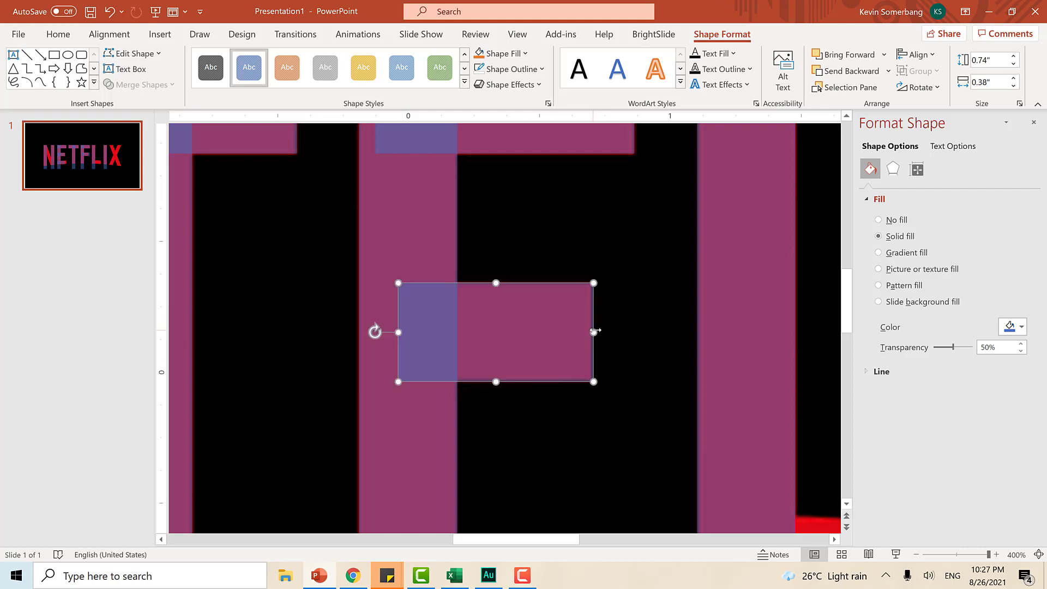
pyautogui.scroll(-5, 646, 321)
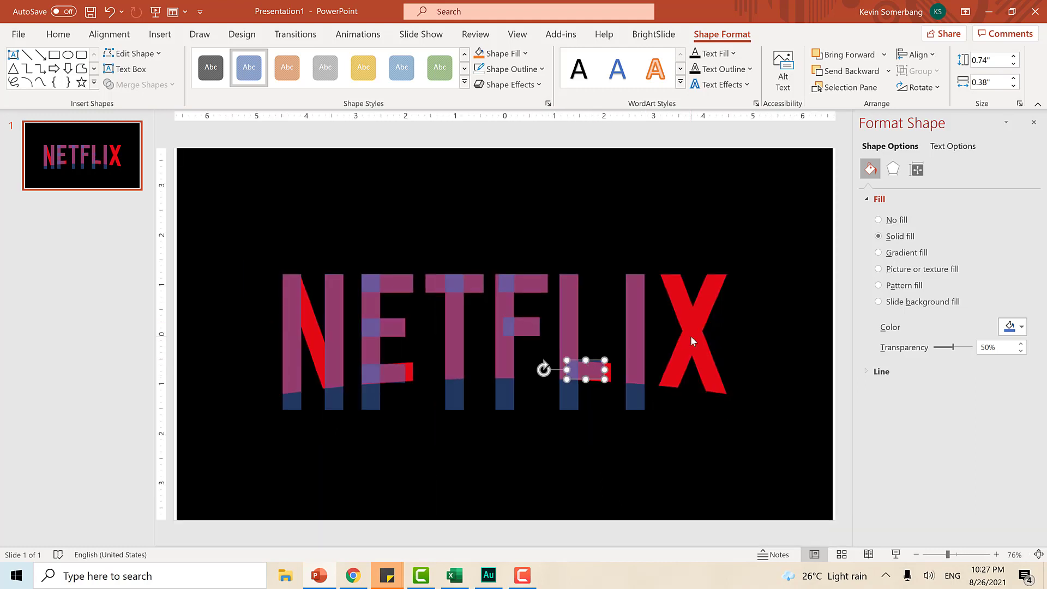
# Step: Duplicate the N's left stroke bar with Ctrl+D and tilt it along the N's diagonal
pyautogui.click(295, 288)
pyautogui.scroll(3, 295, 288)
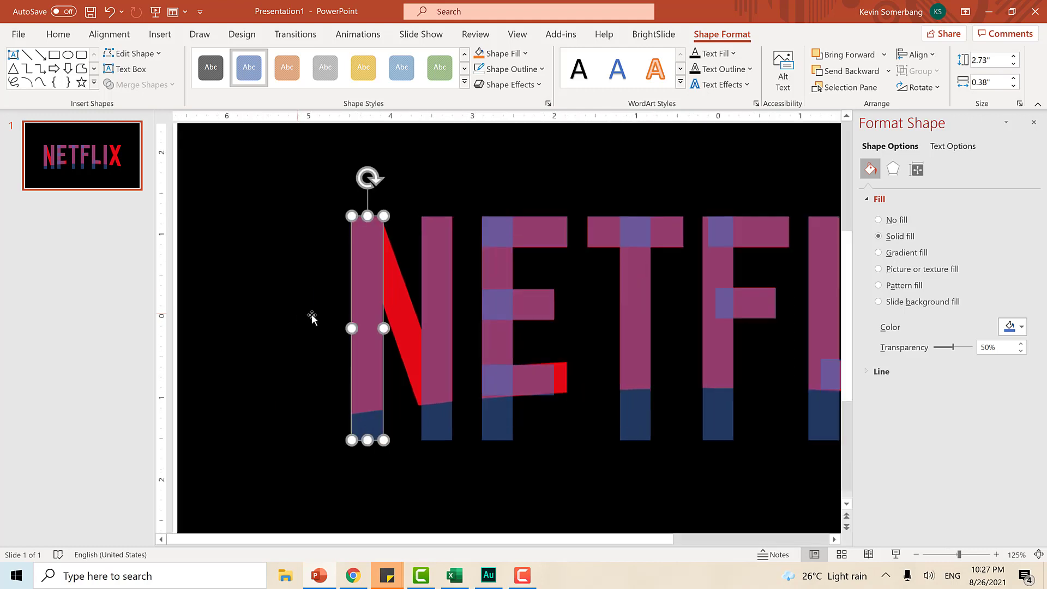
pyautogui.hotkey('ctrl', 'd')
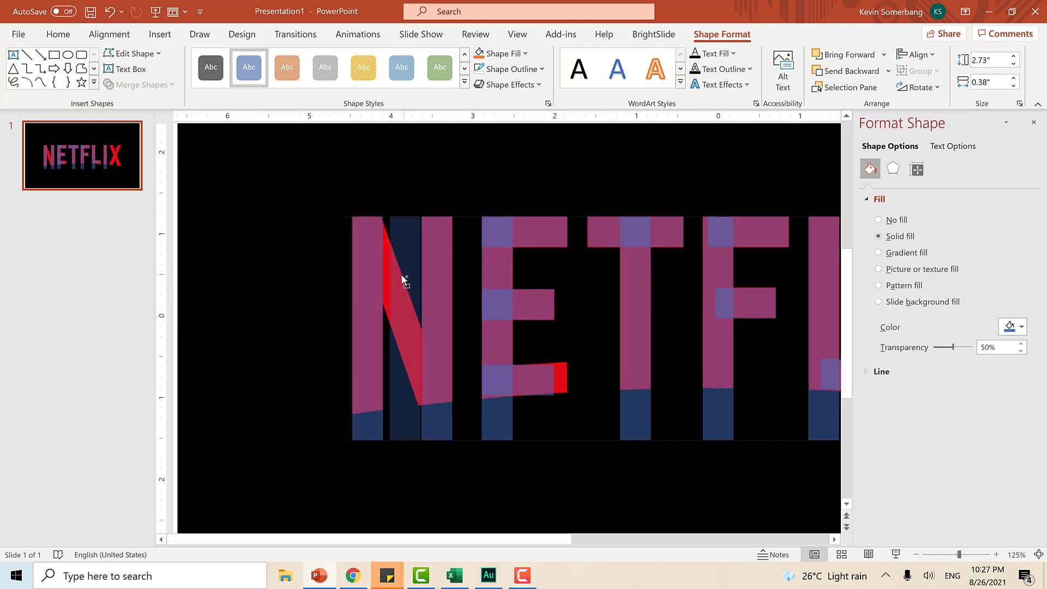
pyautogui.moveTo(402, 194); pyautogui.dragTo(356, 203)
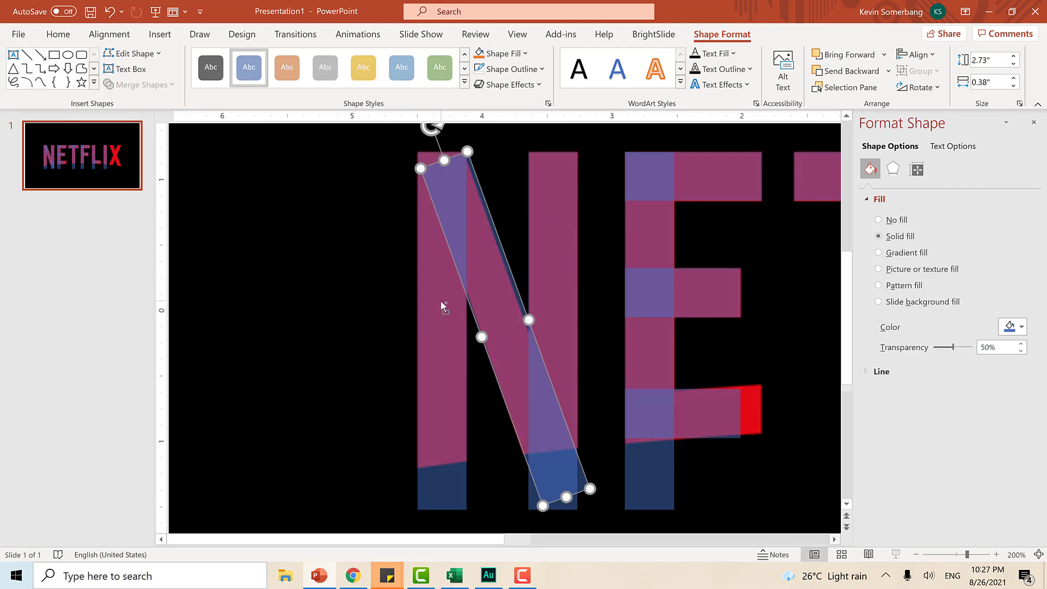
pyautogui.click(400, 181)
pyautogui.scroll(2, 399, 182)
pyautogui.click(399, 182)
pyautogui.scroll(10, 457, 292)
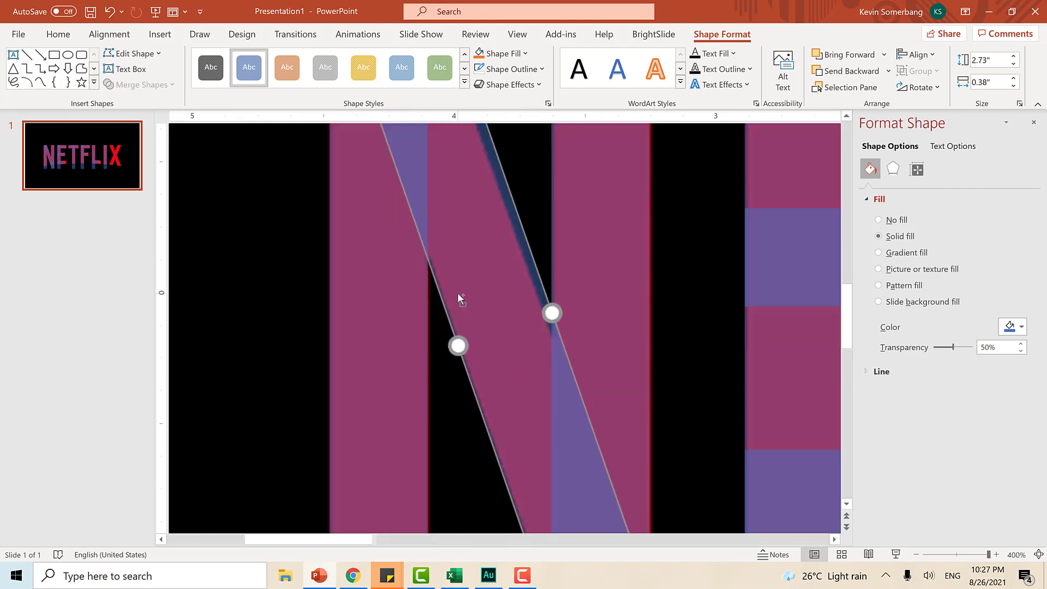
pyautogui.press('Escape')
pyautogui.scroll(-5, 504, 313)
pyautogui.click(518, 320)
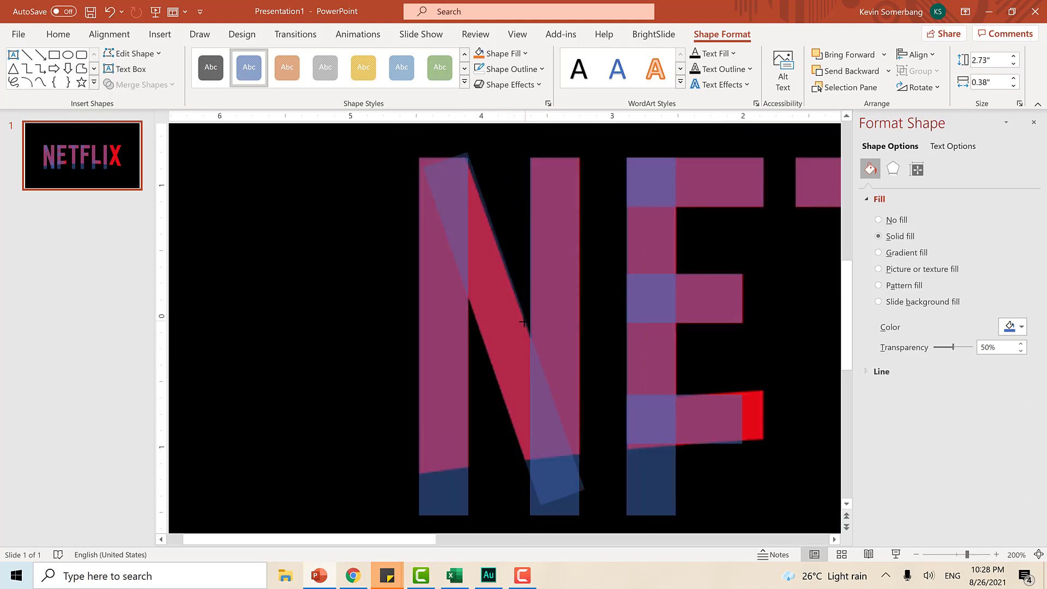
pyautogui.click(523, 322)
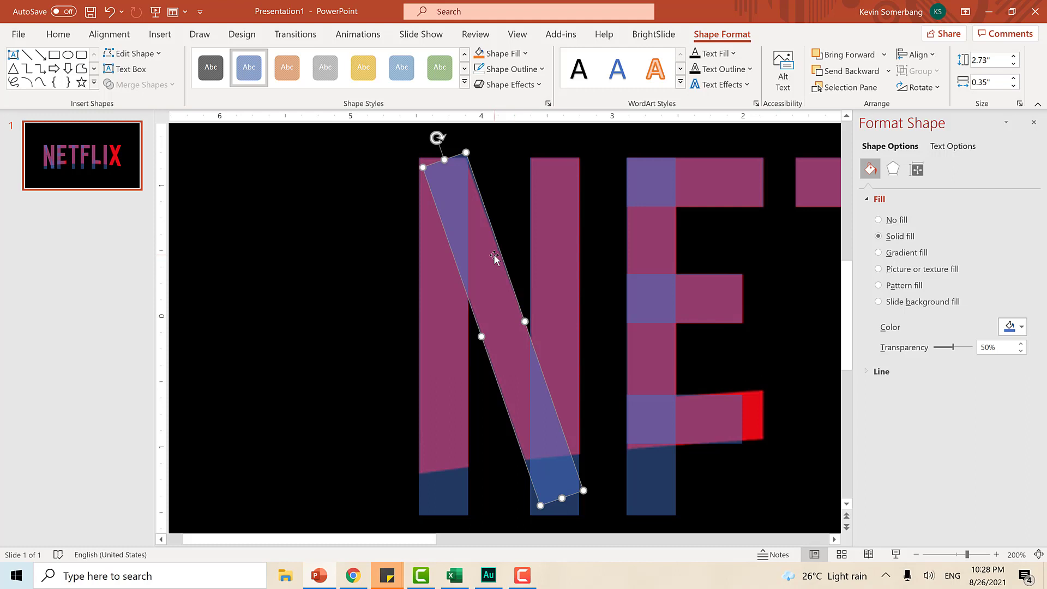
# Step: Edit the N's diagonal bar's points so its top corners fit the letter, about 2.74" × 0.34"
pyautogui.click(155, 54)
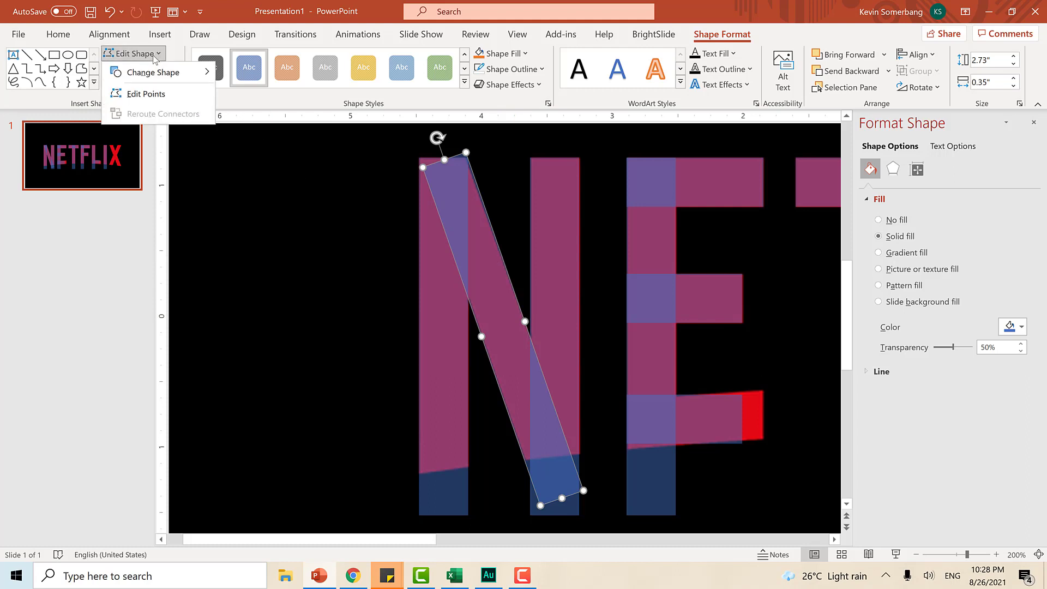
pyautogui.click(155, 96)
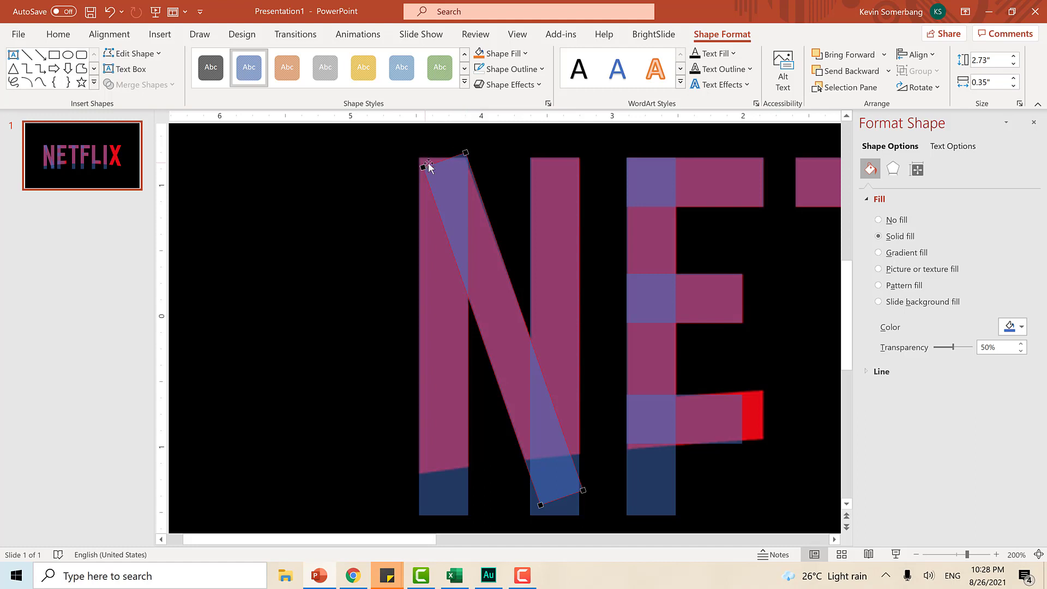
pyautogui.moveTo(584, 492); pyautogui.dragTo(729, 480)
pyautogui.click(583, 498)
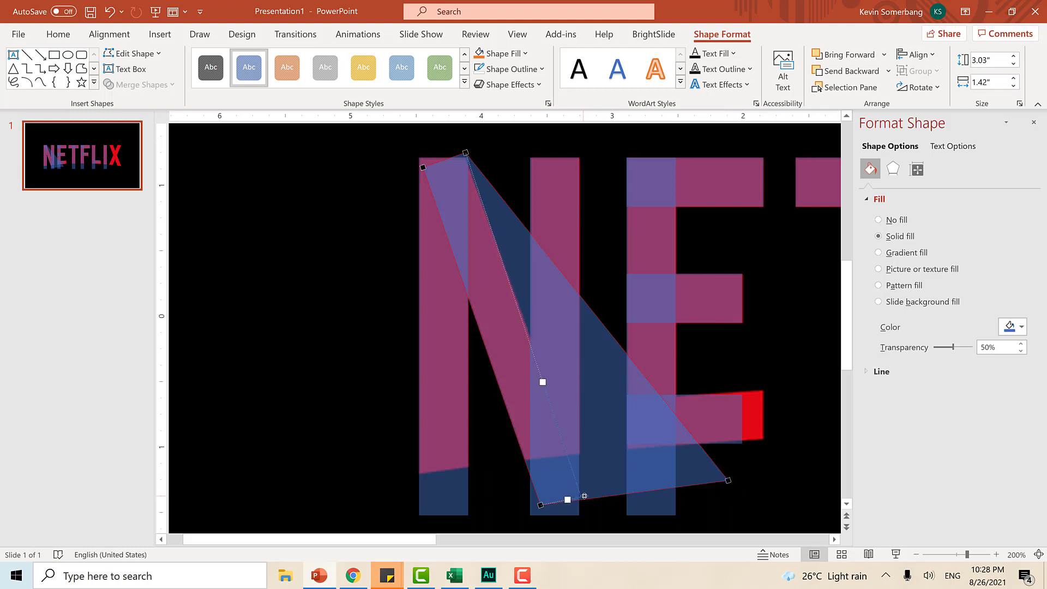
pyautogui.hotkey('ctrl', 'z')
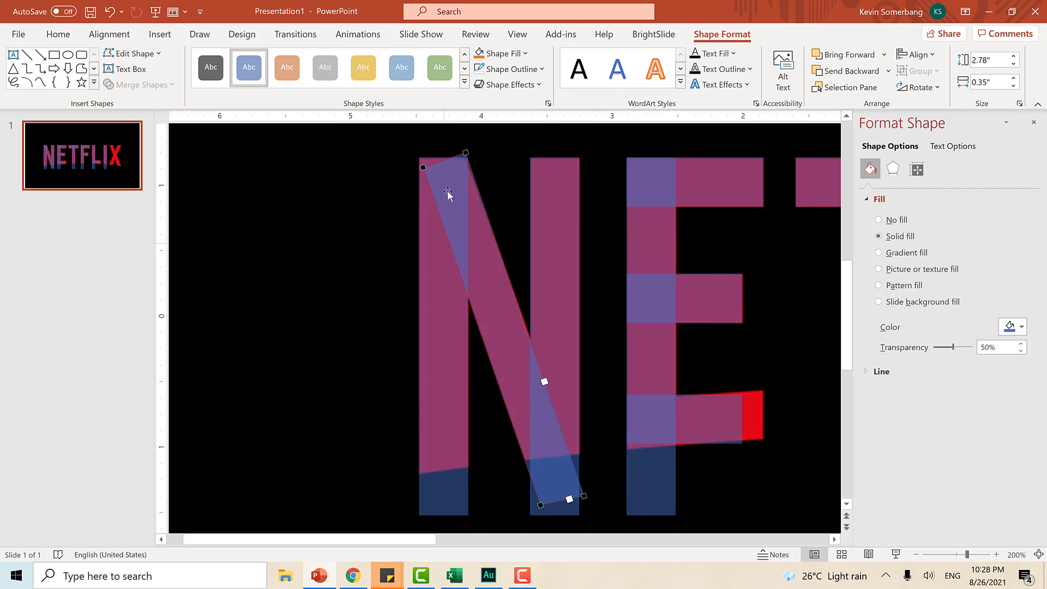
pyautogui.moveTo(465, 153); pyautogui.dragTo(466, 158)
pyautogui.moveTo(422, 167)
pyautogui.mouseDown()
pyautogui.moveTo(421, 157)
pyautogui.moveTo(426, 181)
pyautogui.mouseUp()
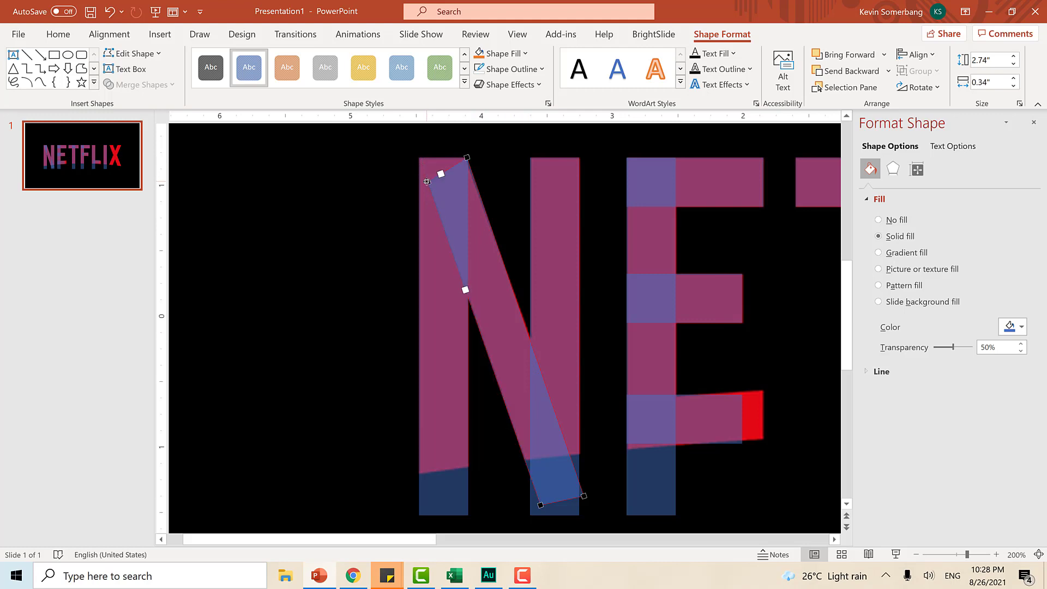
pyautogui.click(467, 159)
pyautogui.moveTo(467, 159); pyautogui.dragTo(467, 158)
pyautogui.click(280, 292)
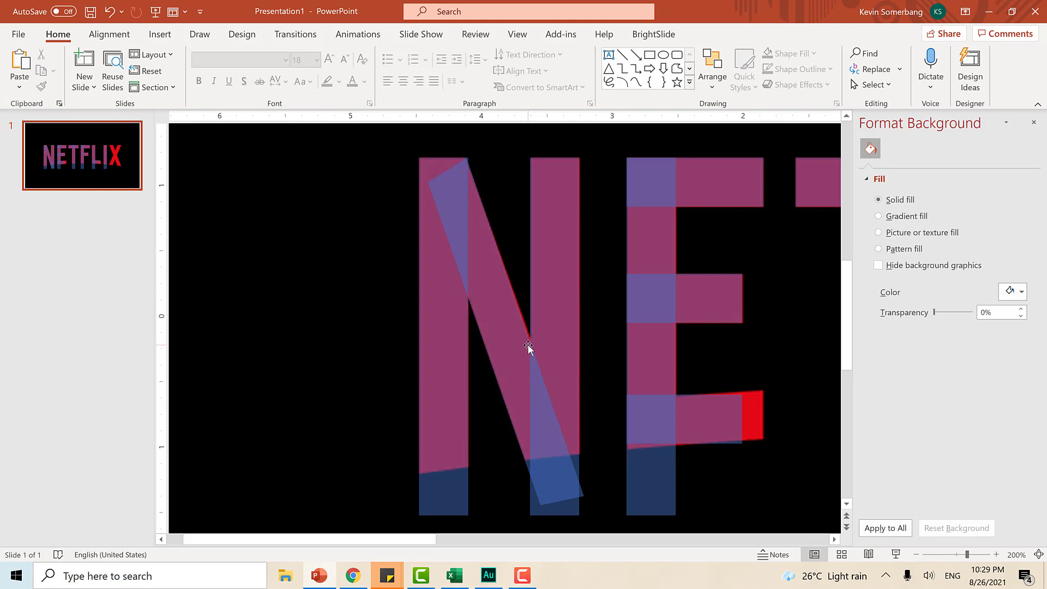
# Step: Edit the E's bottom bar vertices so it stretches and slants to the red corners
pyautogui.click(516, 325)
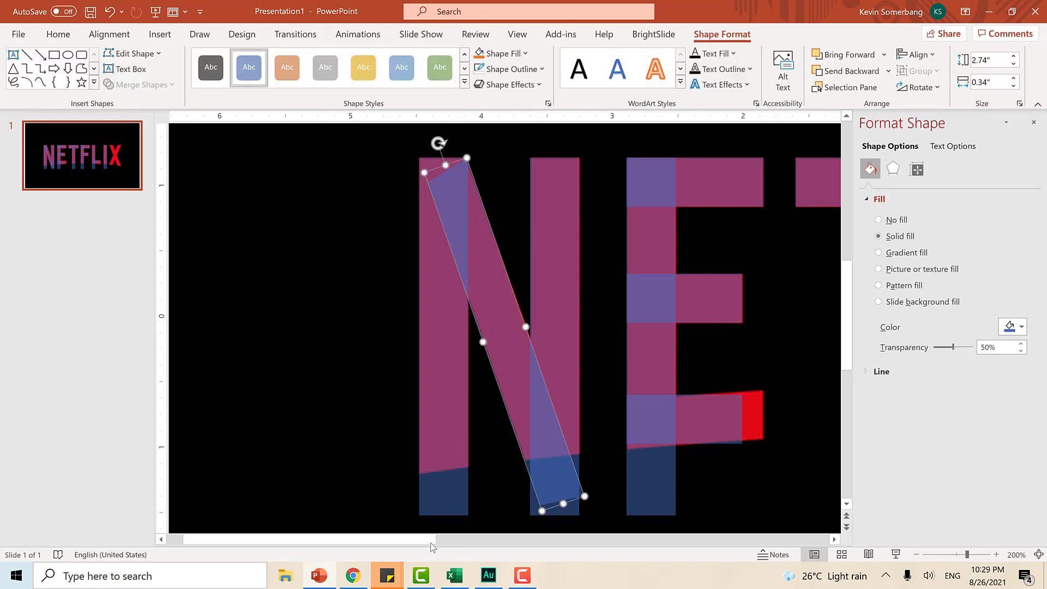
pyautogui.click(833, 539)
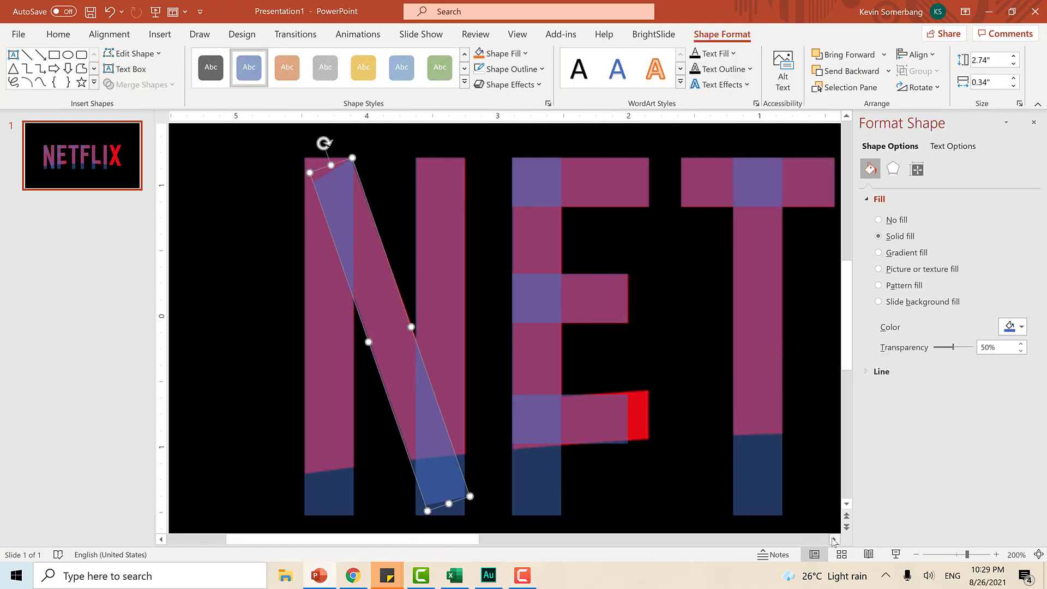
pyautogui.click(834, 540)
pyautogui.click(538, 413)
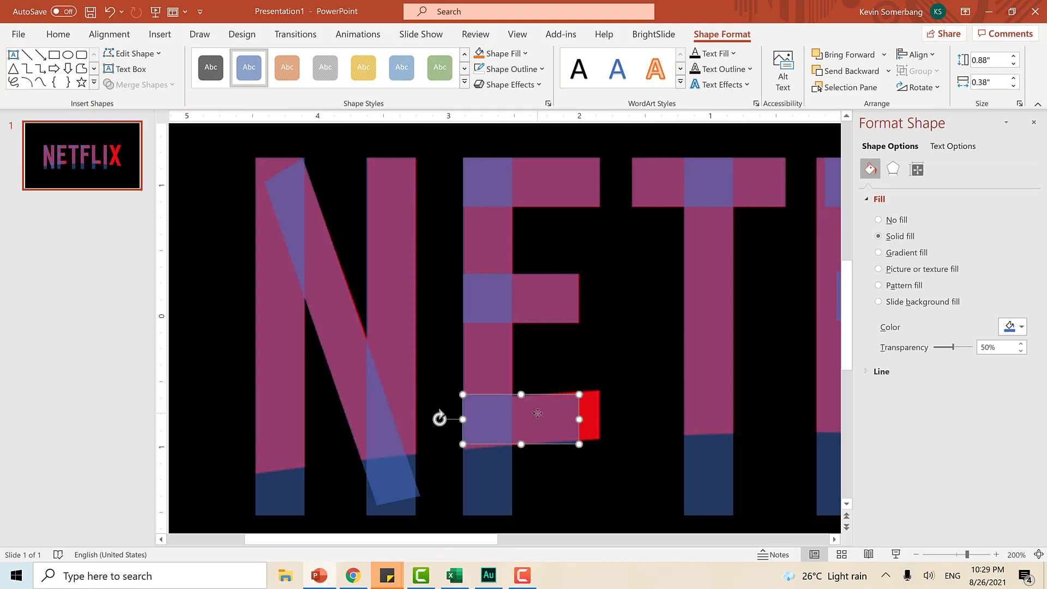
pyautogui.click(144, 55)
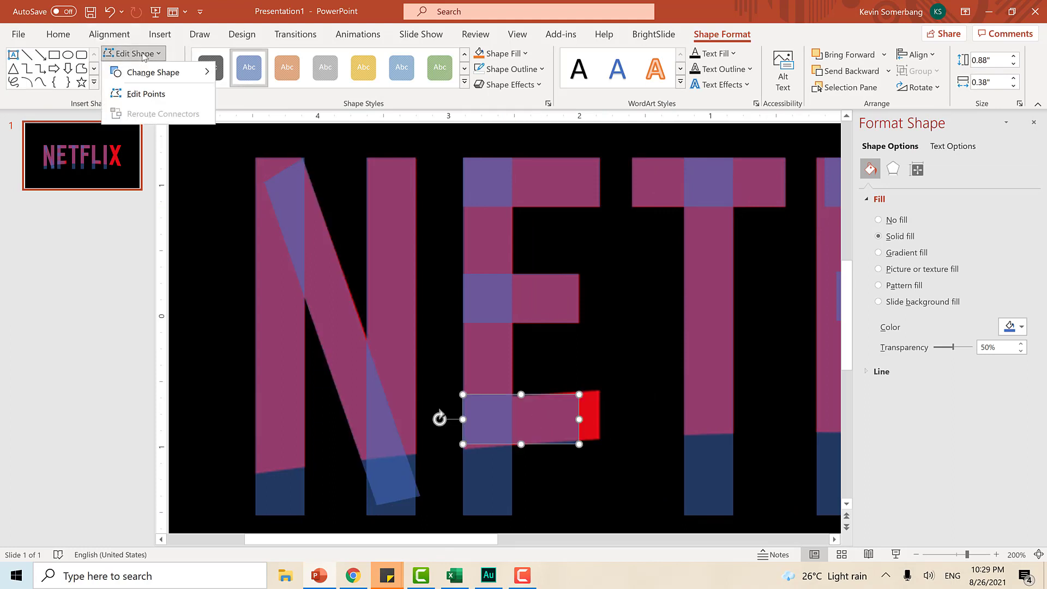
pyautogui.click(145, 94)
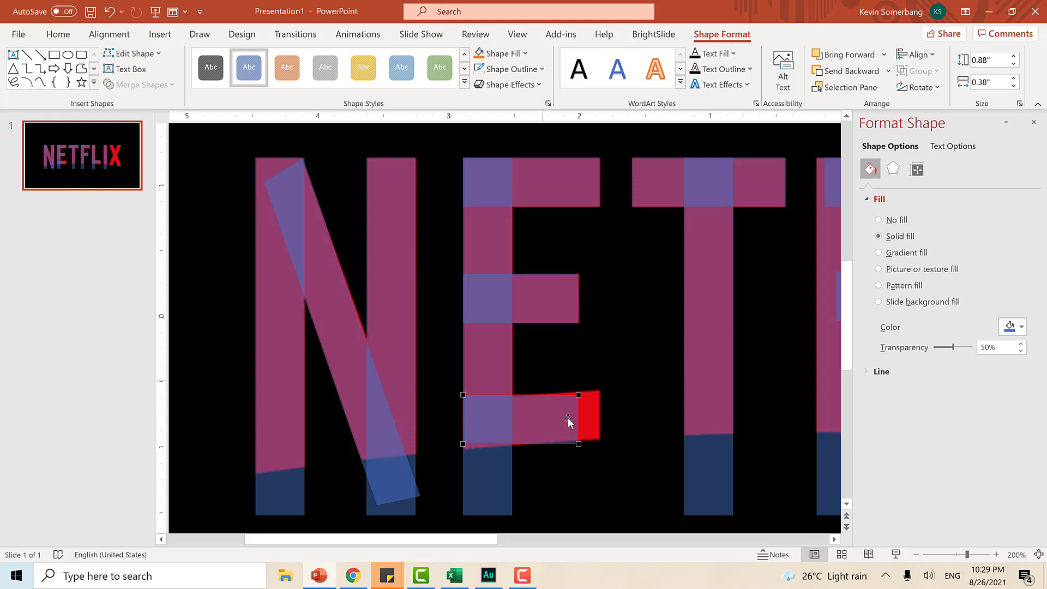
pyautogui.moveTo(578, 409); pyautogui.dragTo(591, 404)
pyautogui.click(467, 400)
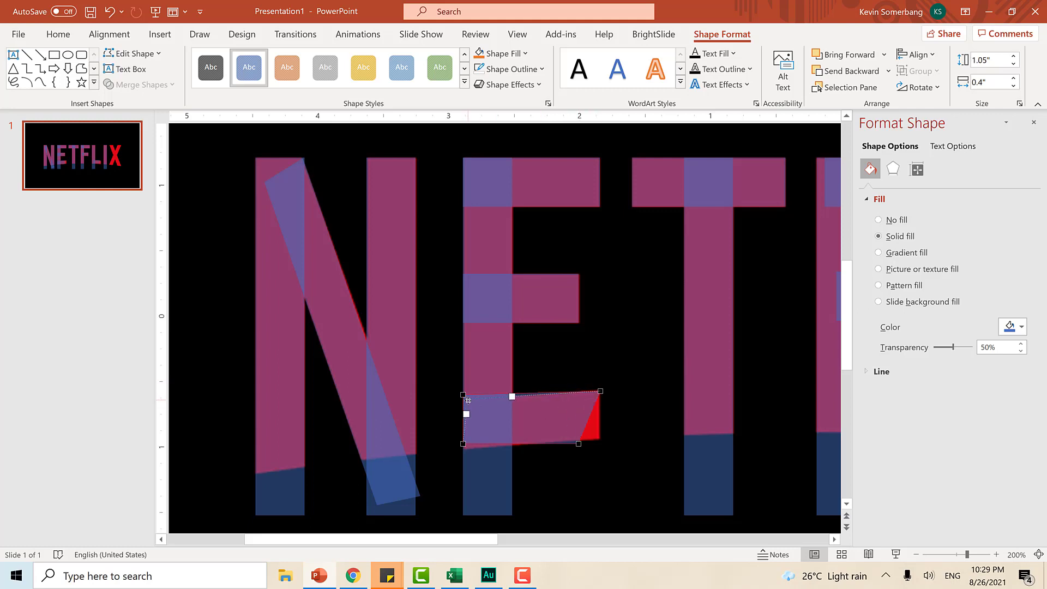
pyautogui.moveTo(468, 400); pyautogui.dragTo(469, 400)
pyautogui.moveTo(579, 444); pyautogui.dragTo(600, 438)
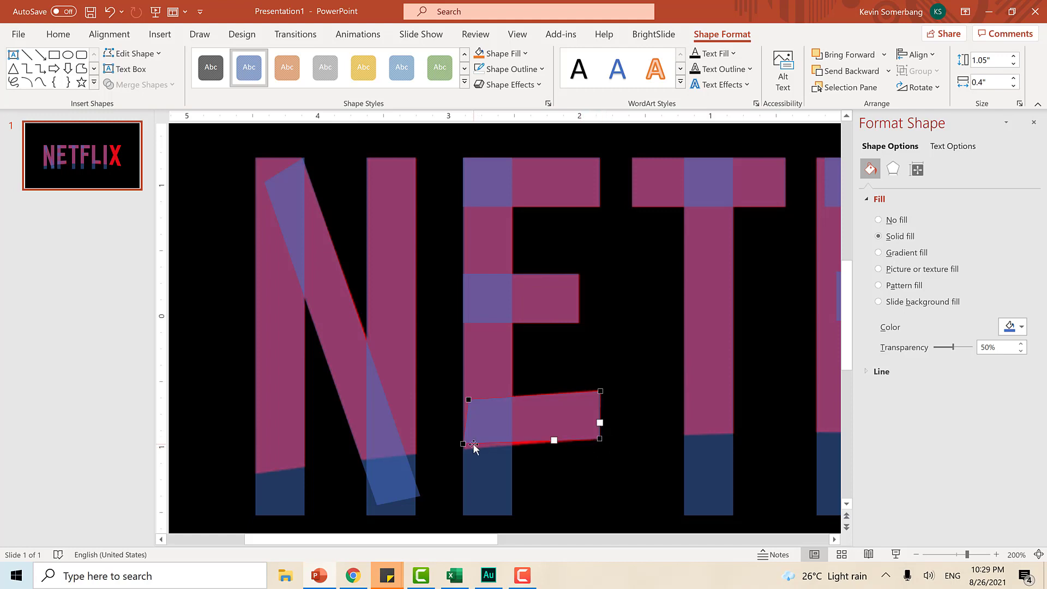
pyautogui.moveTo(465, 444); pyautogui.dragTo(469, 460)
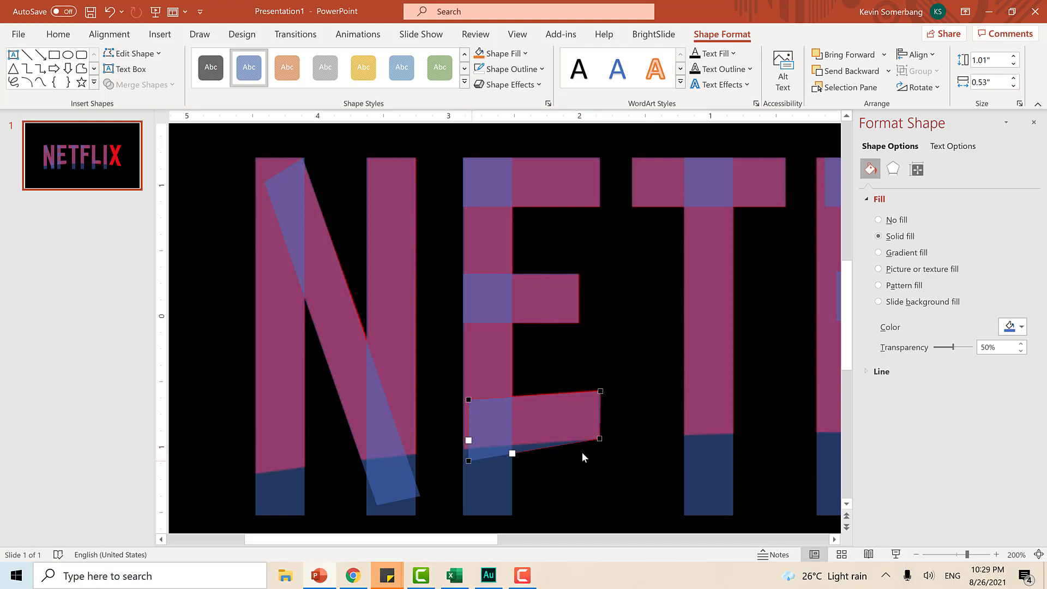
pyautogui.moveTo(600, 439); pyautogui.dragTo(599, 456)
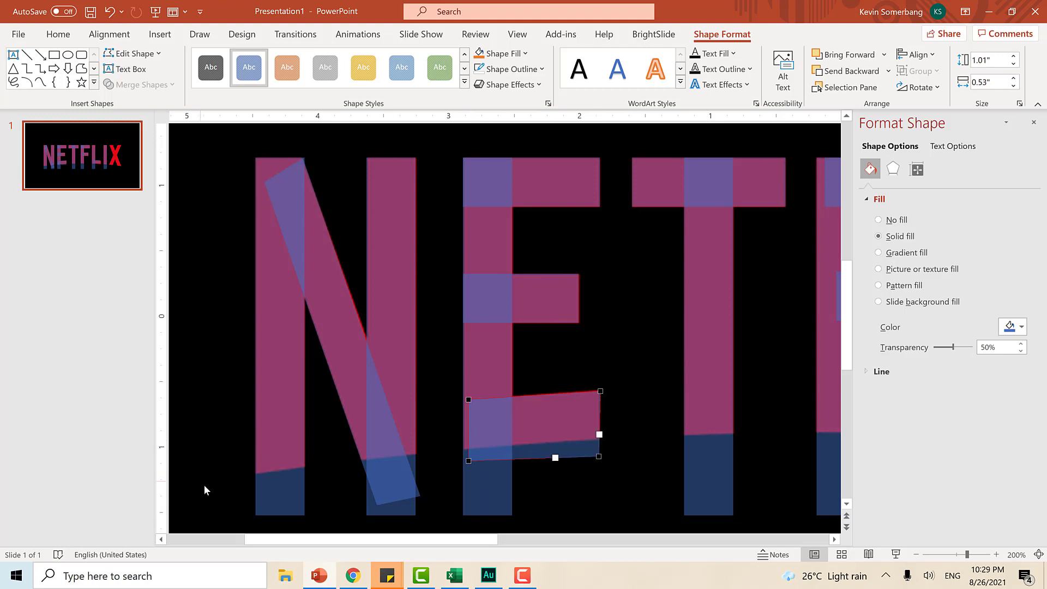
pyautogui.moveTo(493, 535); pyautogui.dragTo(737, 539)
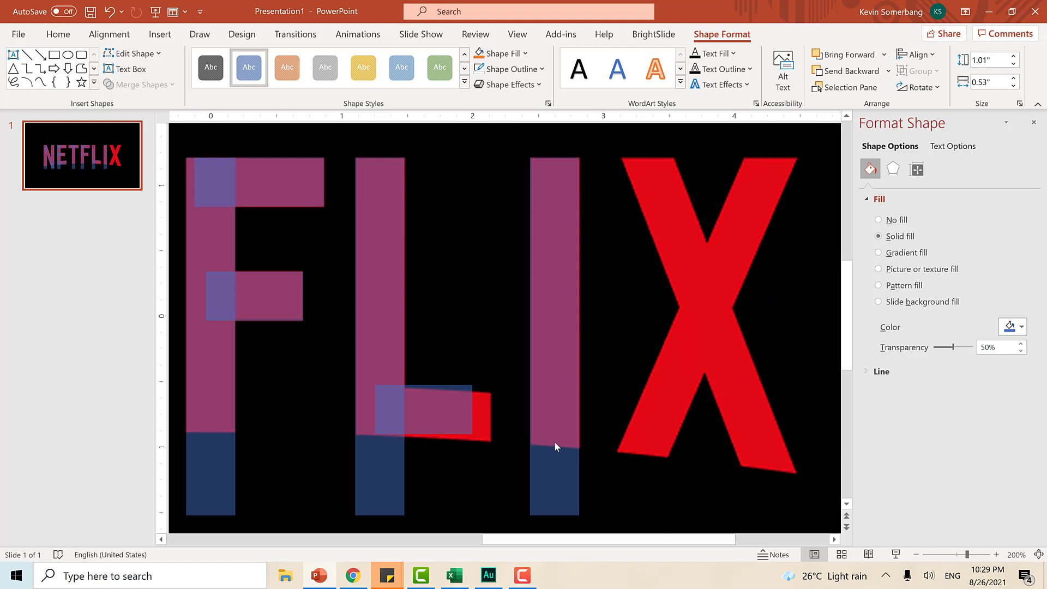
# Step: Drag the L foot bar's right corners out to match the red letter's slanted edge
pyautogui.click(382, 409)
pyautogui.moveTo(472, 384); pyautogui.dragTo(492, 393)
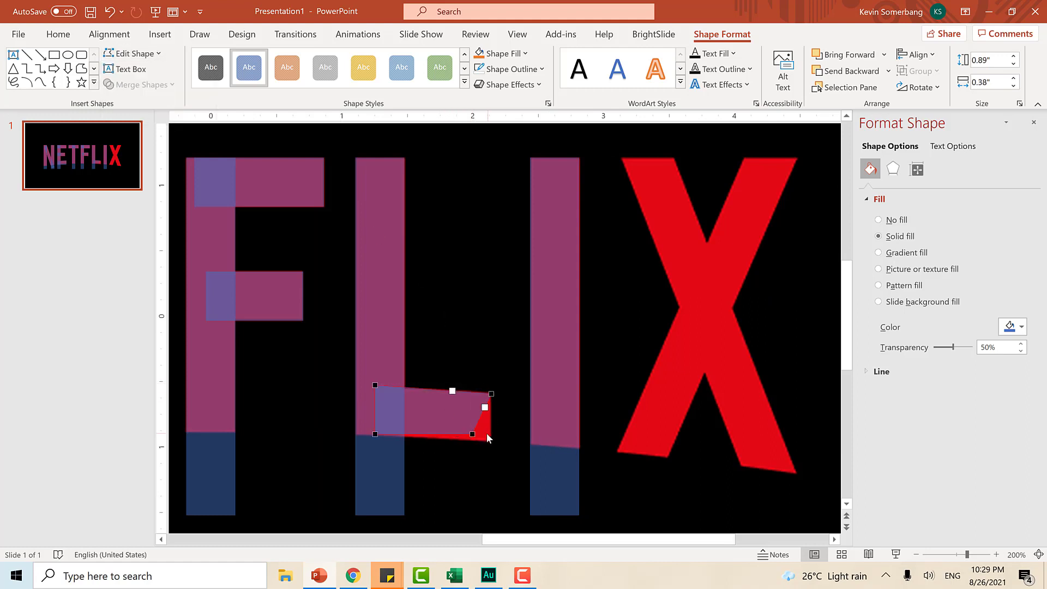
pyautogui.moveTo(472, 435); pyautogui.dragTo(491, 457)
pyautogui.click(621, 352)
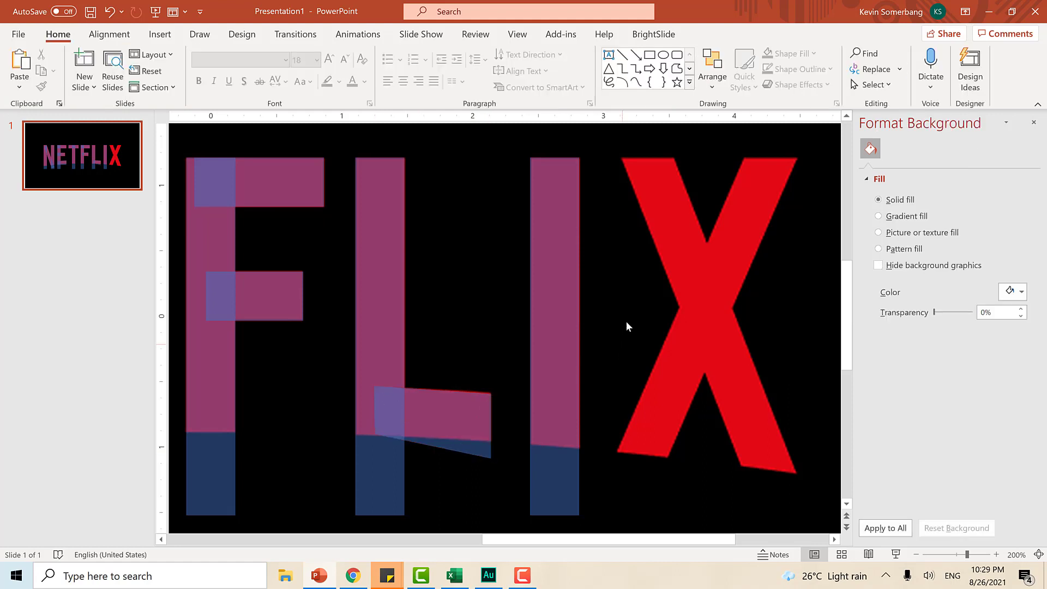
# Step: Copy the I bar and tilt it onto one of the X's diagonal strokes
pyautogui.click(555, 227)
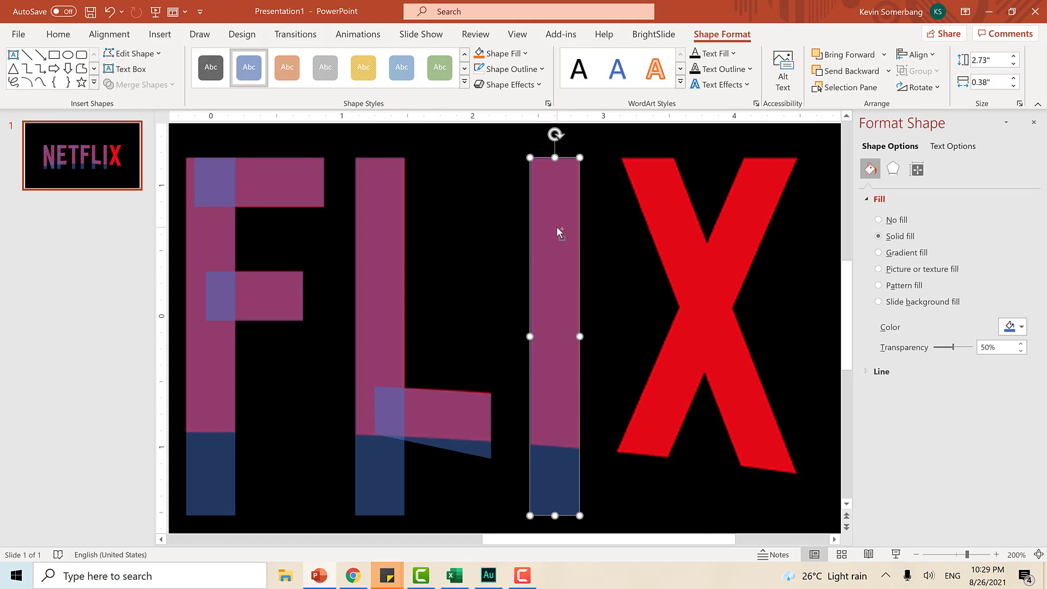
pyautogui.moveTo(556, 226); pyautogui.dragTo(650, 224)
pyautogui.moveTo(647, 134); pyautogui.dragTo(570, 149)
pyautogui.moveTo(641, 254)
pyautogui.mouseDown()
pyautogui.moveTo(692, 205)
pyautogui.moveTo(705, 246)
pyautogui.moveTo(696, 238)
pyautogui.mouseUp()
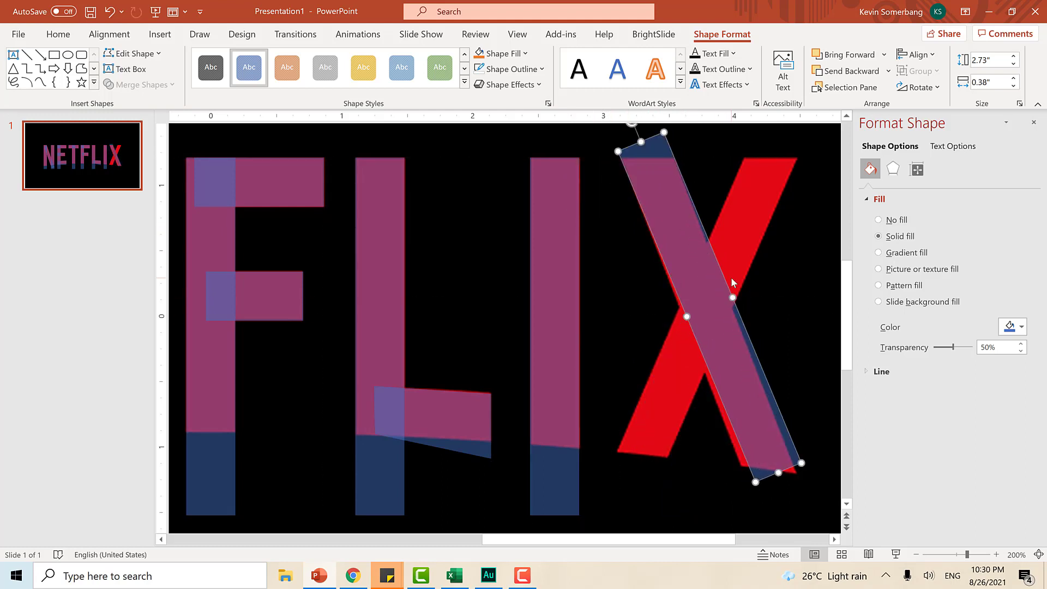
# Step: Trim the tilted bar's ends to the X with Edit Points, and drop another I bar copy on the X
pyautogui.click(151, 53)
pyautogui.click(146, 94)
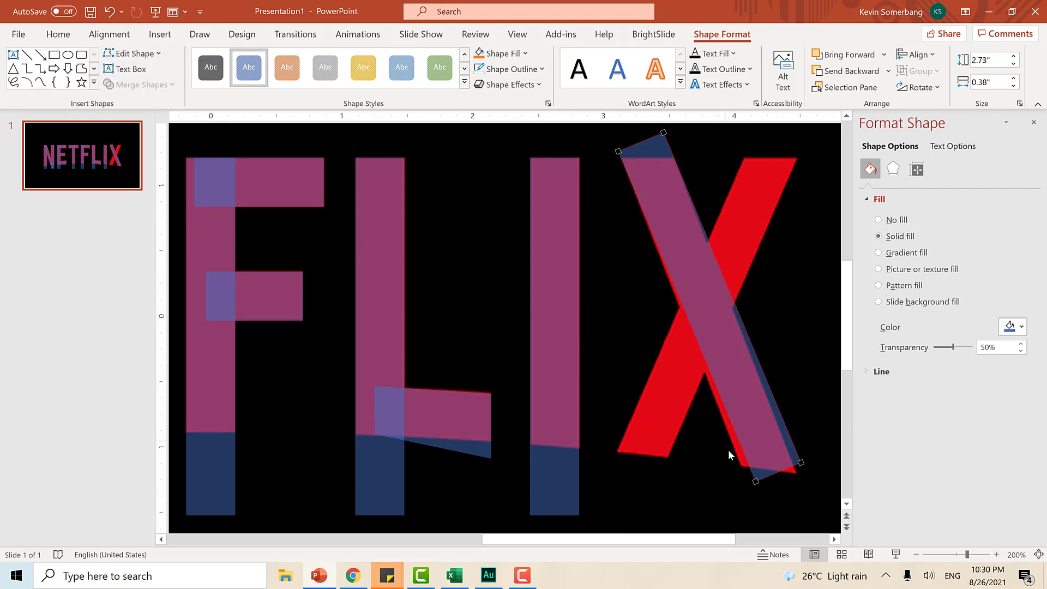
pyautogui.moveTo(756, 481); pyautogui.dragTo(803, 489)
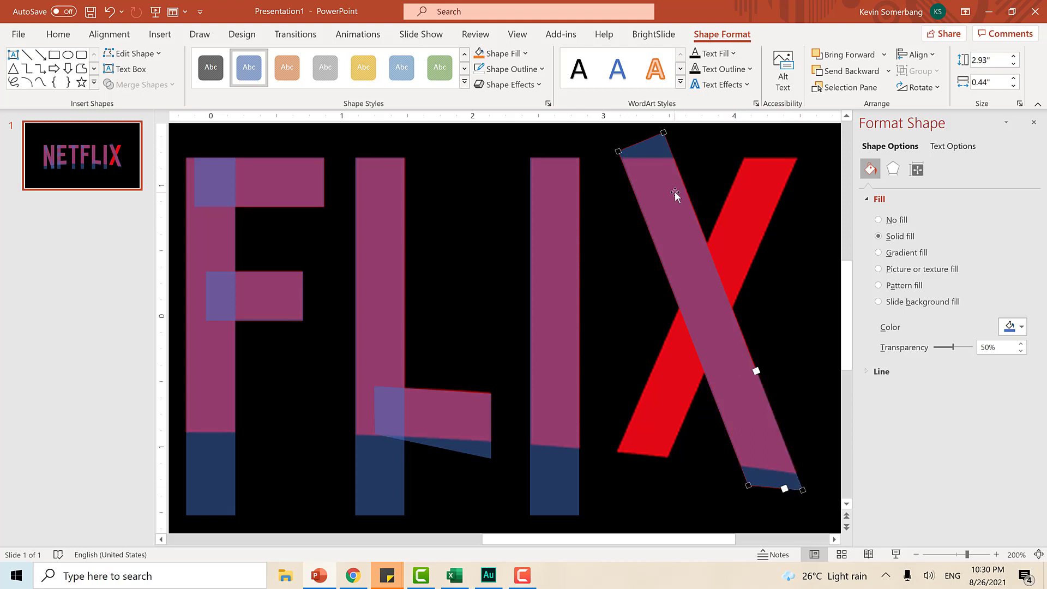
pyautogui.moveTo(663, 133); pyautogui.dragTo(674, 158)
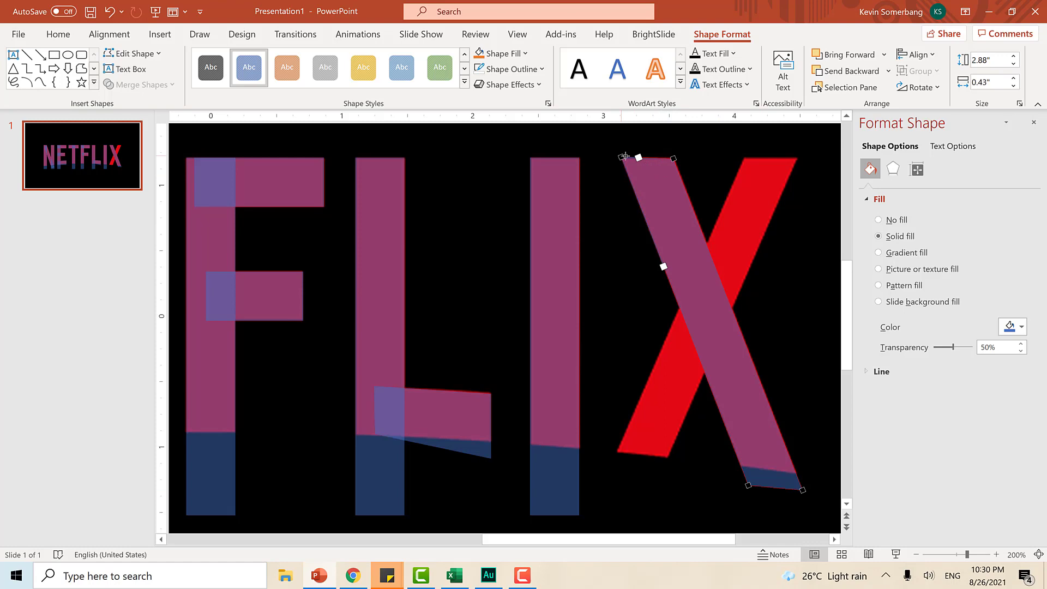
pyautogui.click(739, 173)
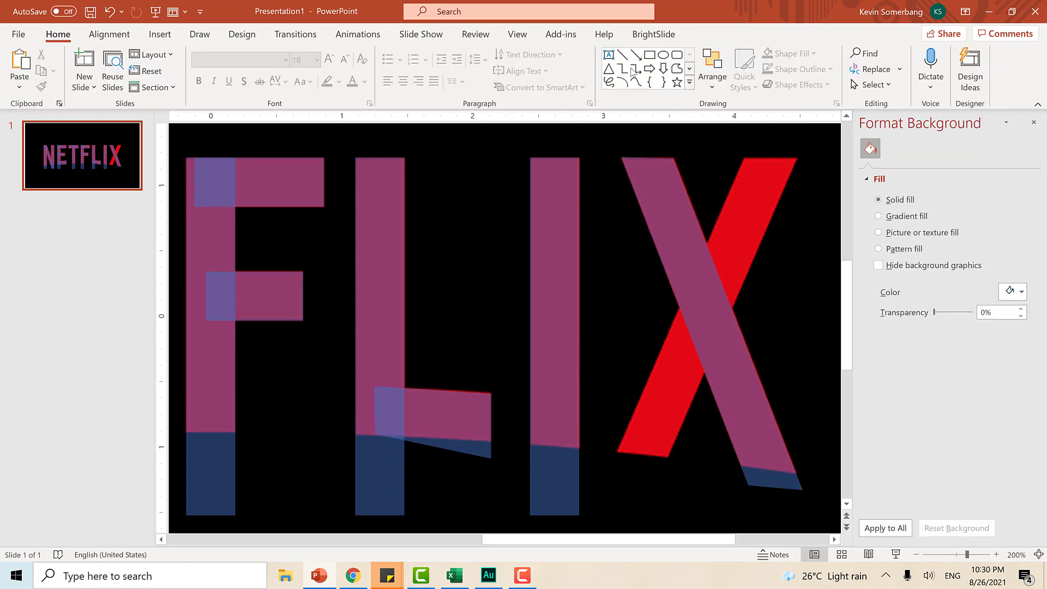
pyautogui.moveTo(555, 207); pyautogui.dragTo(696, 207)
# Step: Edit the new bar's points, shifting its top right and pulling its bottom to the X's lower left
pyautogui.click(133, 53)
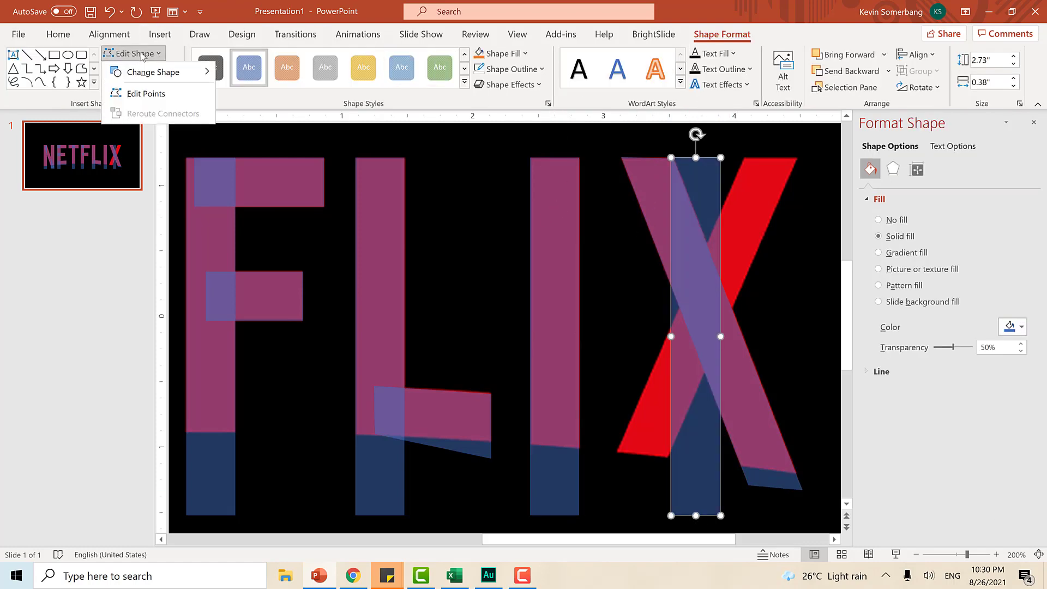
pyautogui.click(146, 94)
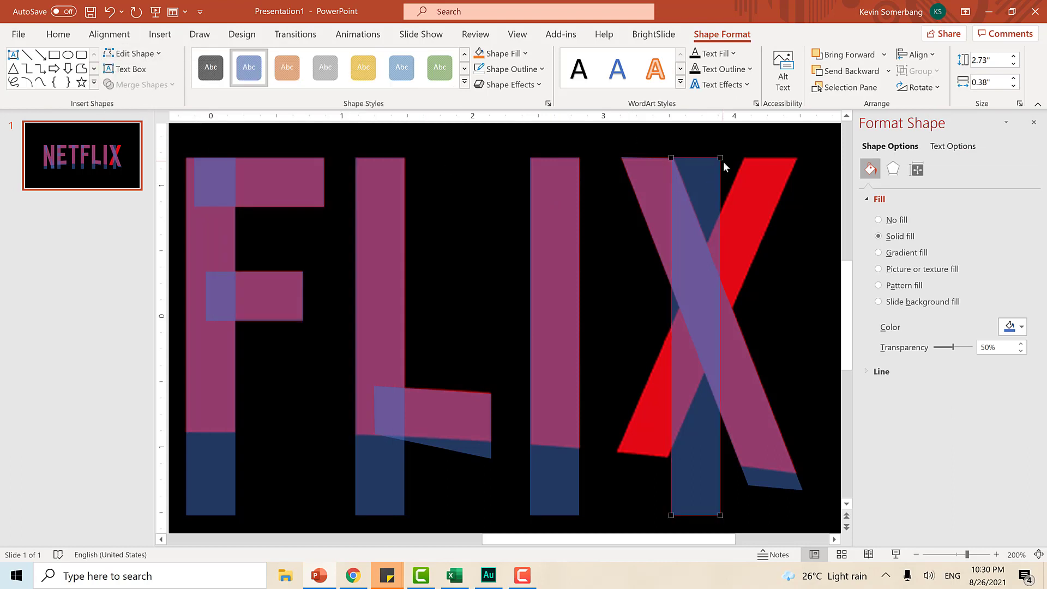
pyautogui.moveTo(720, 157); pyautogui.dragTo(797, 158)
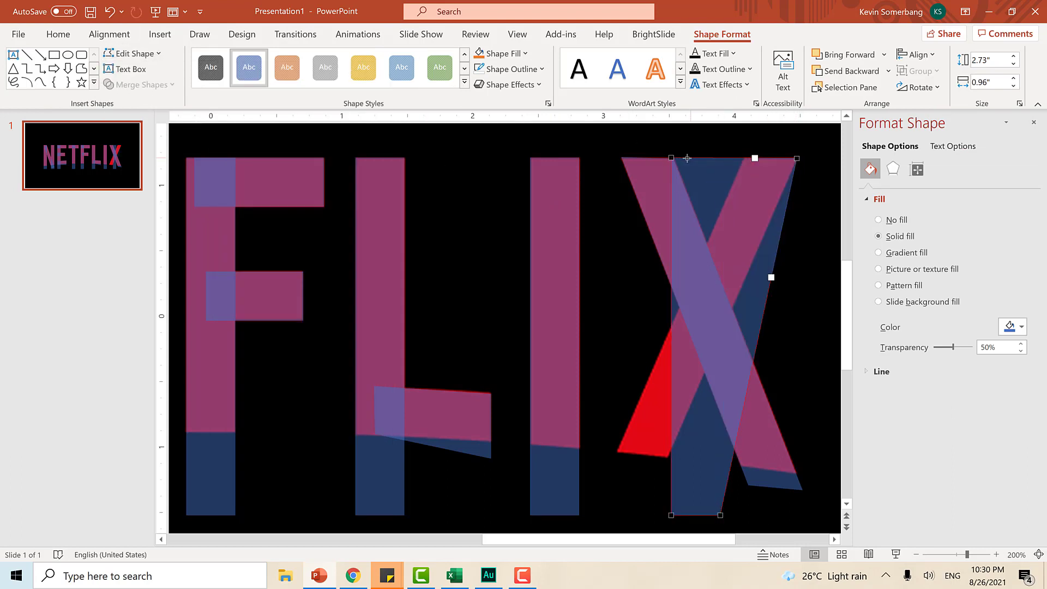
pyautogui.moveTo(672, 158)
pyautogui.mouseDown()
pyautogui.moveTo(761, 159)
pyautogui.moveTo(744, 158)
pyautogui.mouseUp()
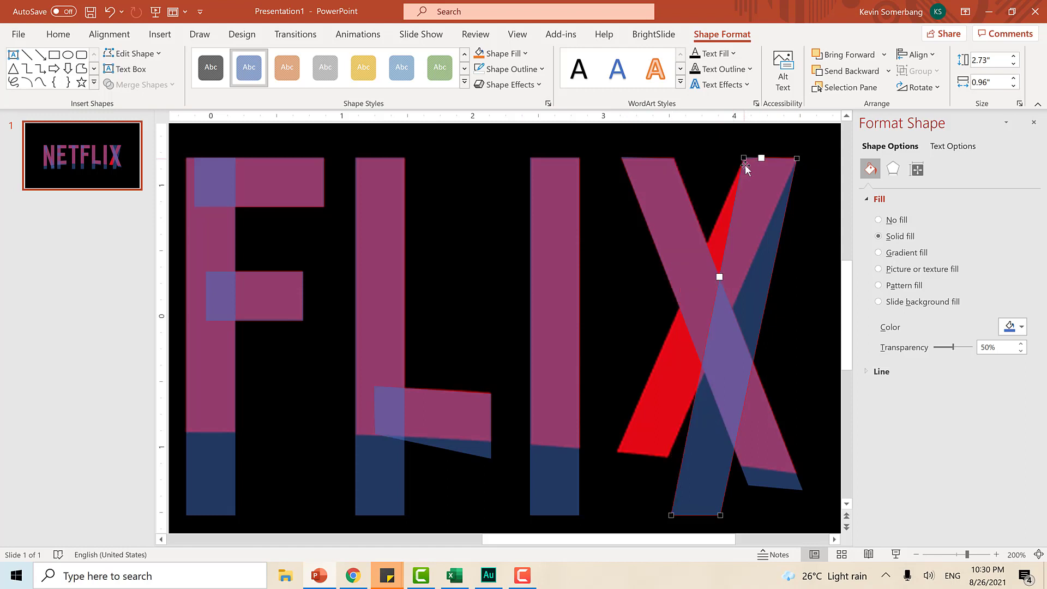
pyautogui.moveTo(671, 515); pyautogui.dragTo(647, 498)
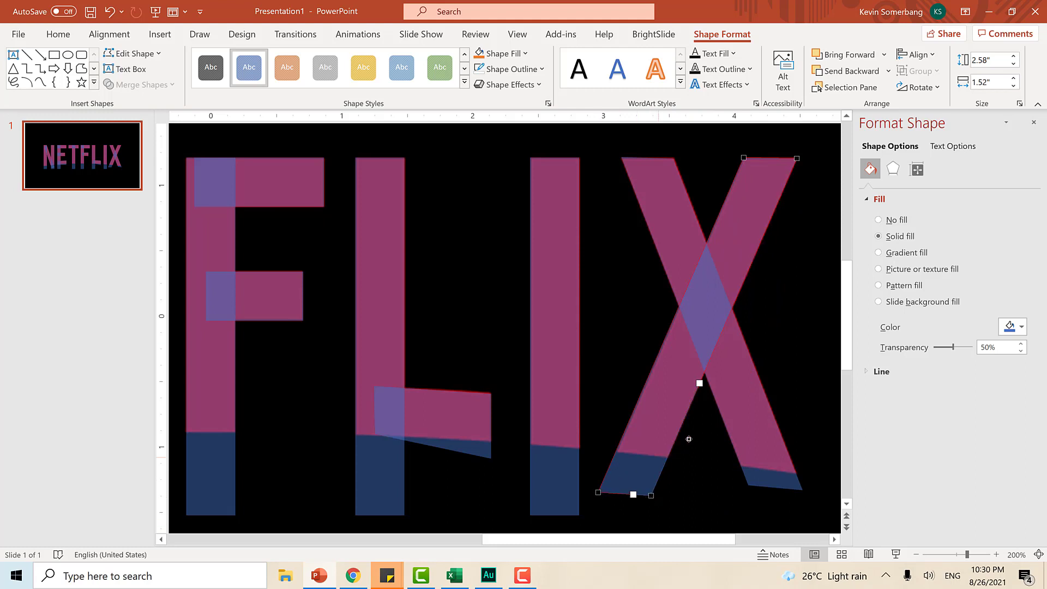
# Step: Zoom out and marquee-select all seven NETFLIX letter shapes, undoing a trial grouping
pyautogui.click(804, 300)
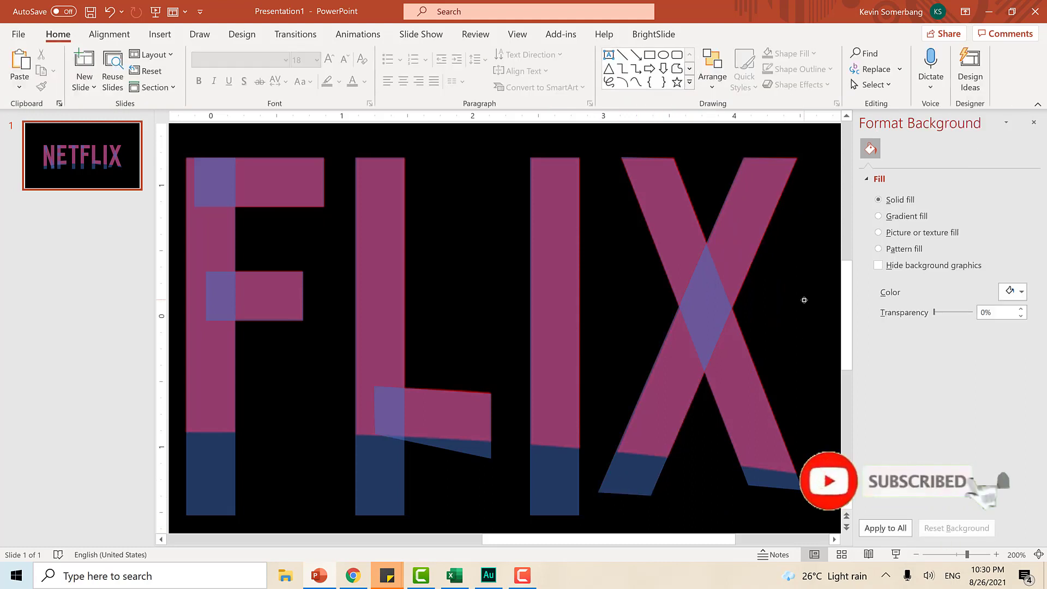
pyautogui.scroll(-5, 804, 300)
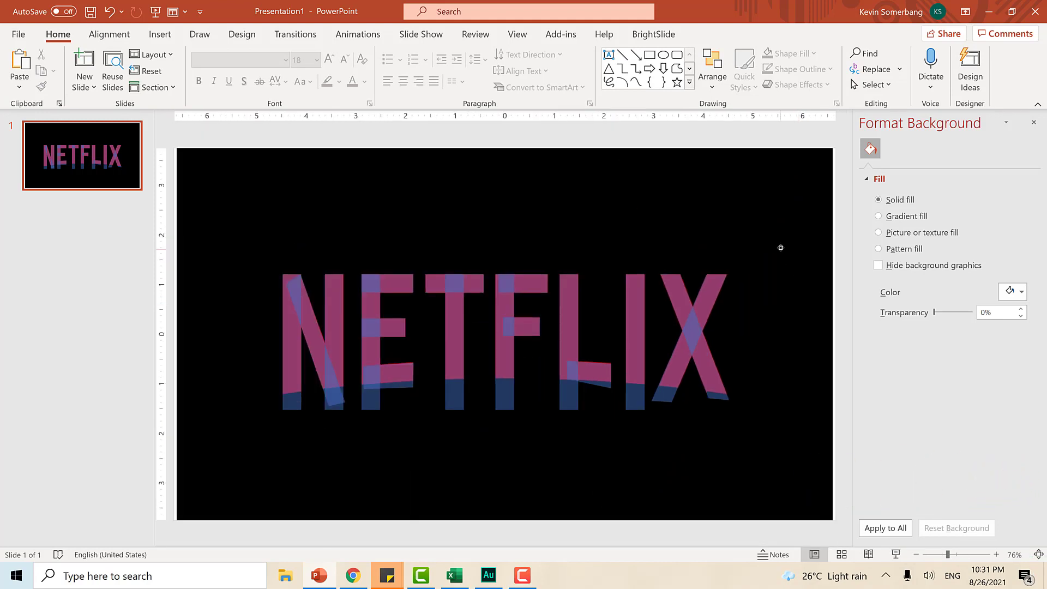
pyautogui.moveTo(781, 248); pyautogui.dragTo(219, 468)
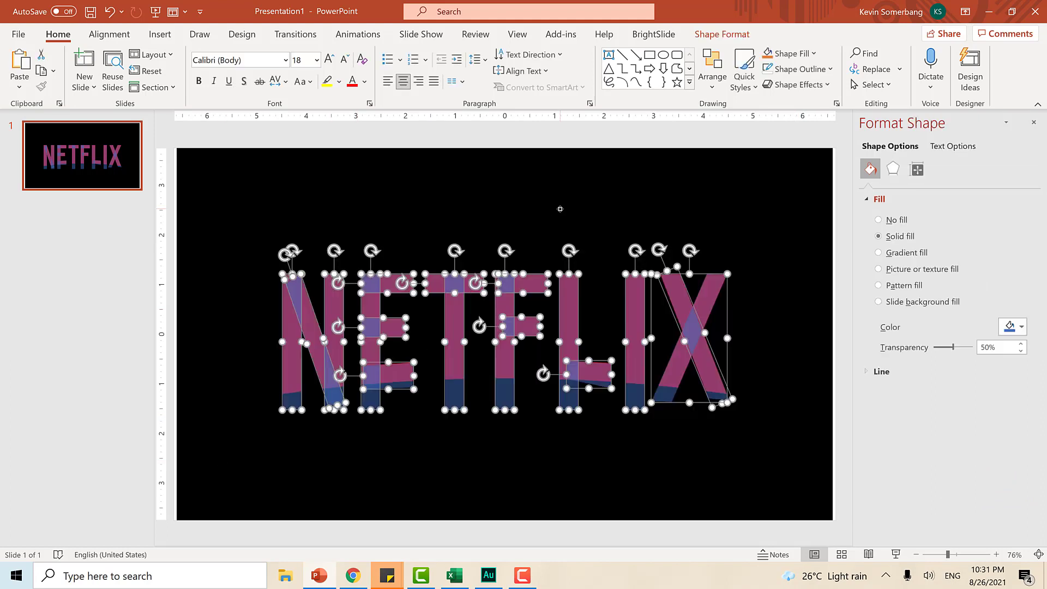
pyautogui.moveTo(771, 237); pyautogui.dragTo(215, 458)
pyautogui.click(771, 237)
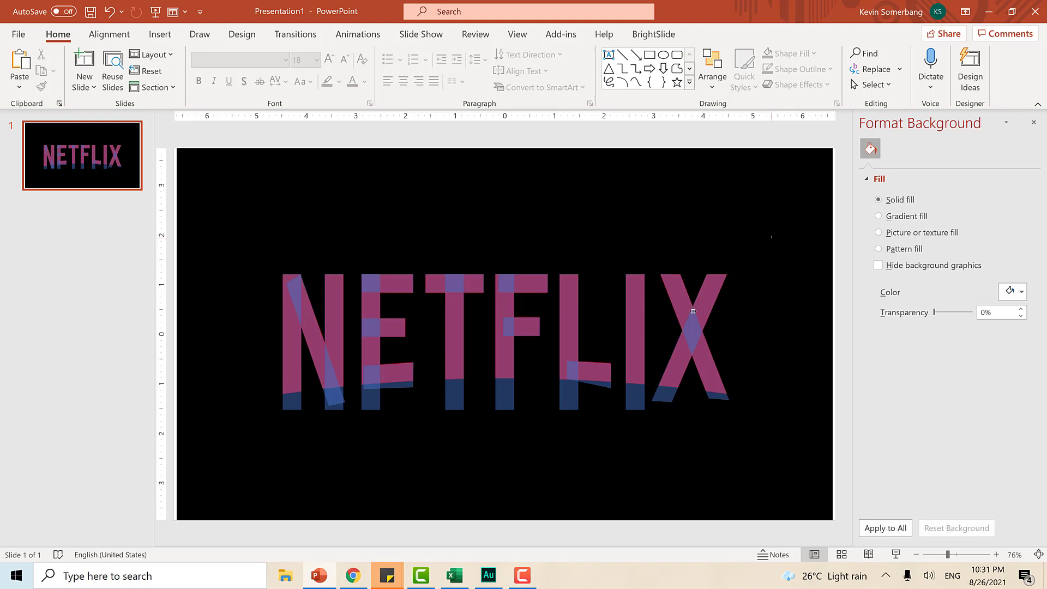
pyautogui.moveTo(772, 236); pyautogui.dragTo(235, 450)
pyautogui.hotkey('ctrl', 'g')
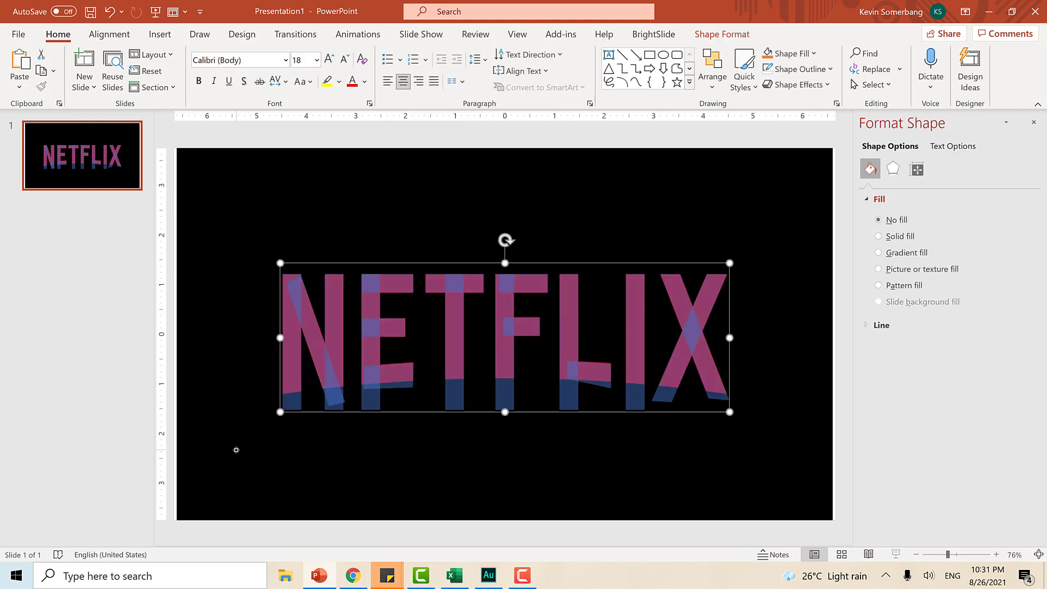
pyautogui.hotkey('ctrl', 'z')
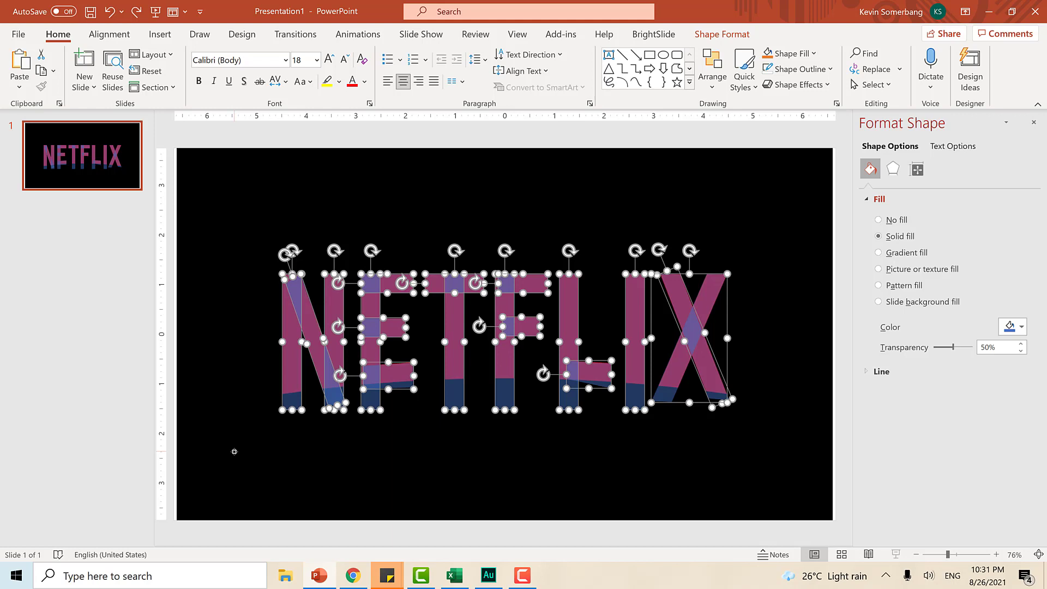
# Step: Union all the letter pieces into one 2.74" × 9" NETFLIX shape
pyautogui.click(761, 234)
pyautogui.moveTo(759, 236); pyautogui.dragTo(226, 456)
pyautogui.click(715, 32)
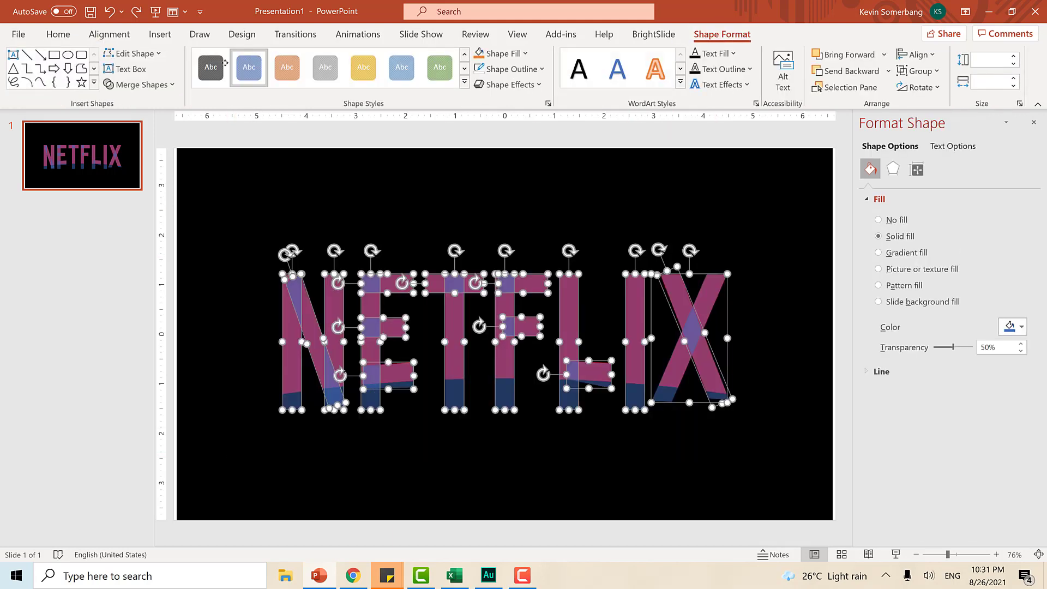
pyautogui.click(139, 84)
pyautogui.click(141, 103)
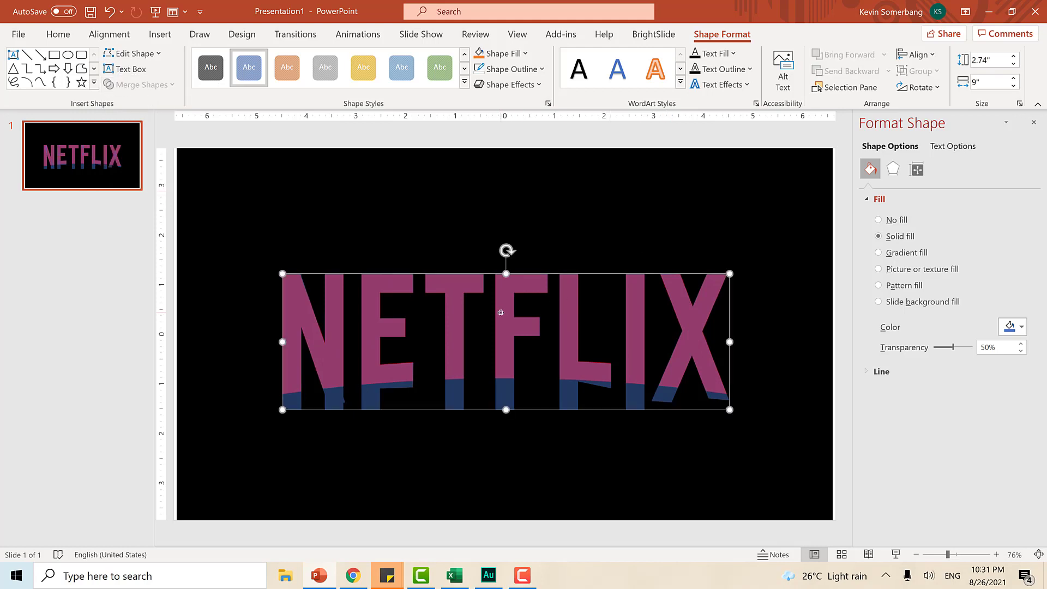
pyautogui.moveTo(500, 313); pyautogui.dragTo(501, 254)
pyautogui.click(615, 201)
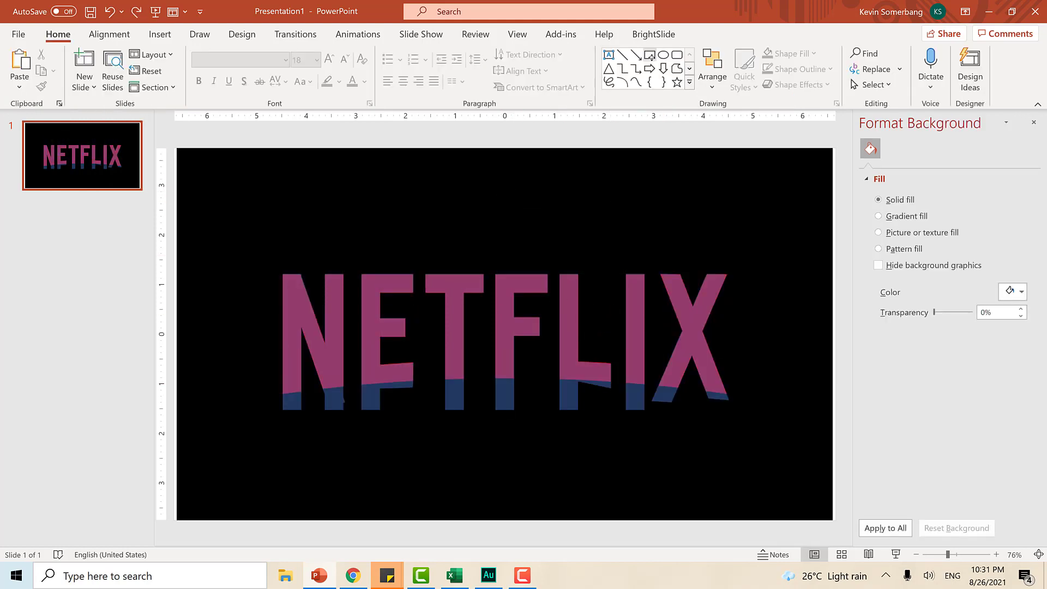
pyautogui.click(649, 55)
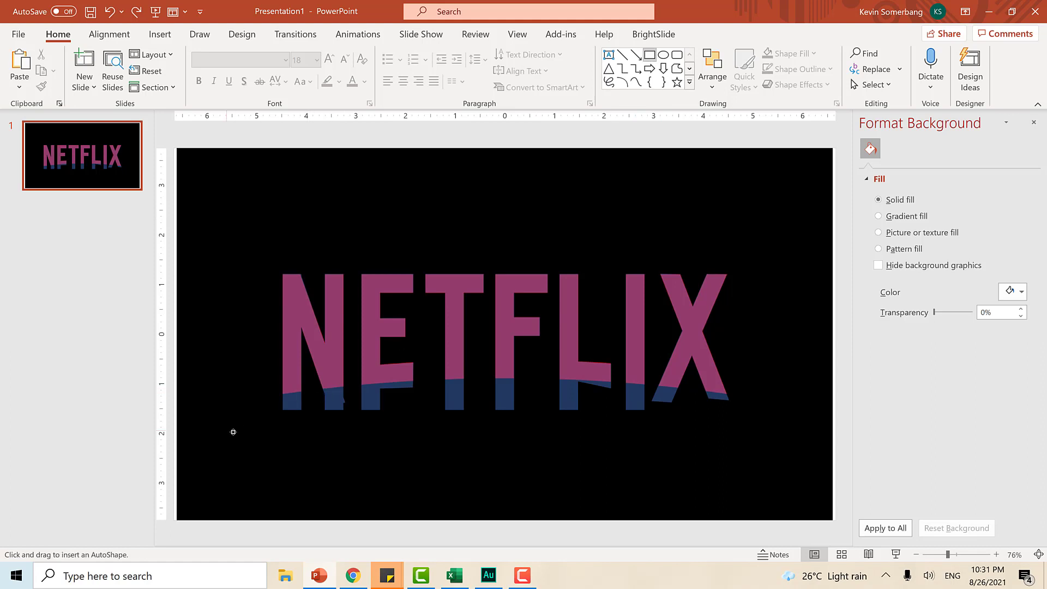
# Step: Draw a wide rectangle below the letters and make it 40% transparent
pyautogui.moveTo(226, 431)
pyautogui.mouseDown()
pyautogui.moveTo(784, 474)
pyautogui.moveTo(782, 485)
pyautogui.mouseUp()
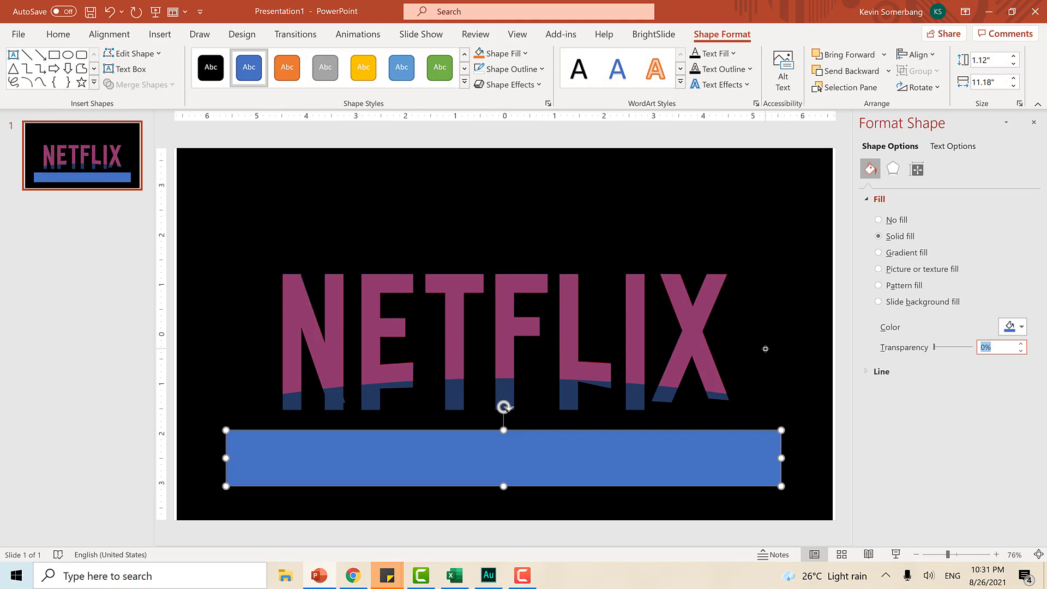
pyautogui.write('40')
pyautogui.press('Return')
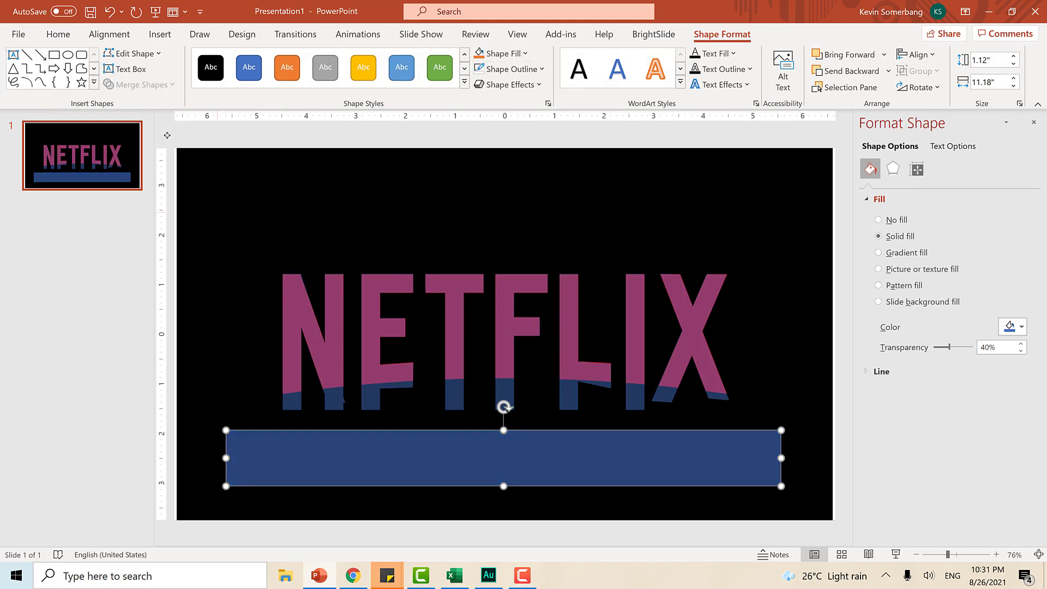
pyautogui.click(133, 53)
pyautogui.click(159, 93)
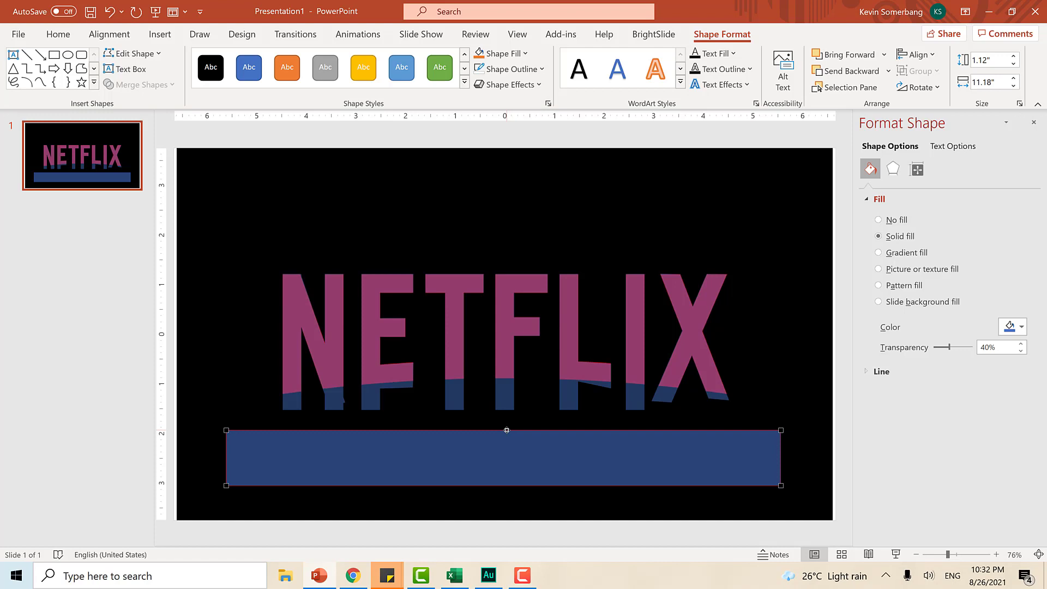
# Step: Pull the rectangle's top edge into a broad hump widened left and right, curving the left side up
pyautogui.moveTo(506, 430); pyautogui.dragTo(510, 378)
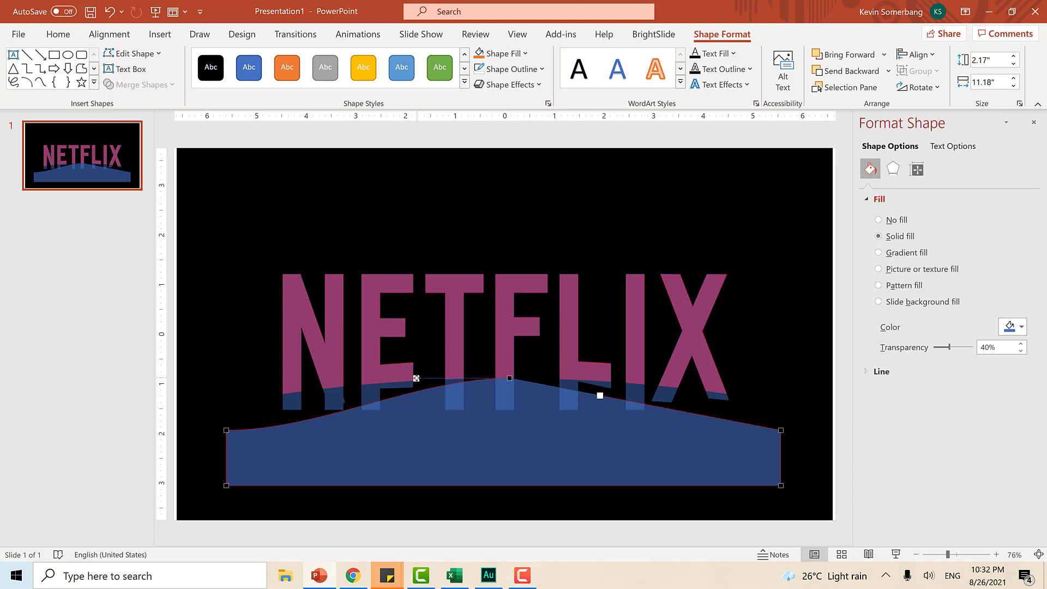
pyautogui.moveTo(416, 378); pyautogui.dragTo(289, 374)
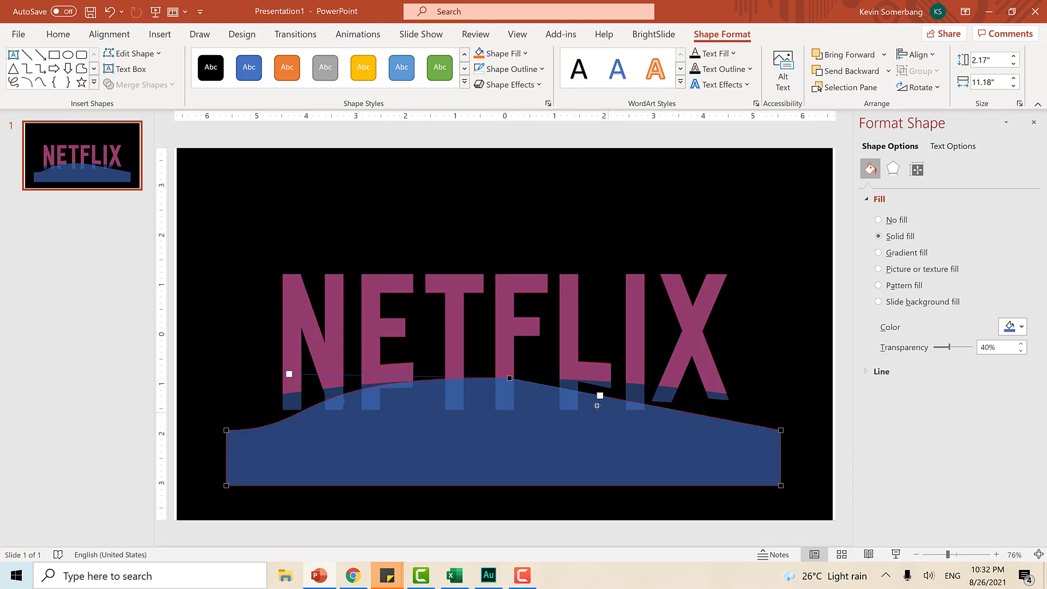
pyautogui.moveTo(601, 395); pyautogui.dragTo(743, 381)
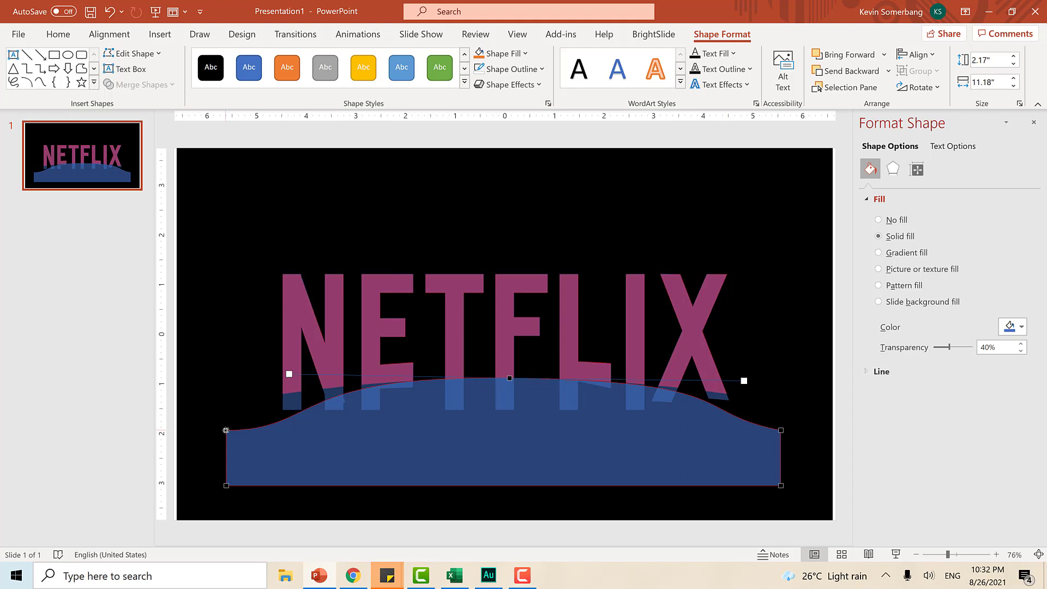
pyautogui.click(226, 430)
pyautogui.moveTo(319, 430); pyautogui.dragTo(203, 435)
# Step: Curve the shape's right side upward, then scroll the group page down to the latest post
pyautogui.click(781, 430)
pyautogui.moveTo(688, 430); pyautogui.dragTo(788, 409)
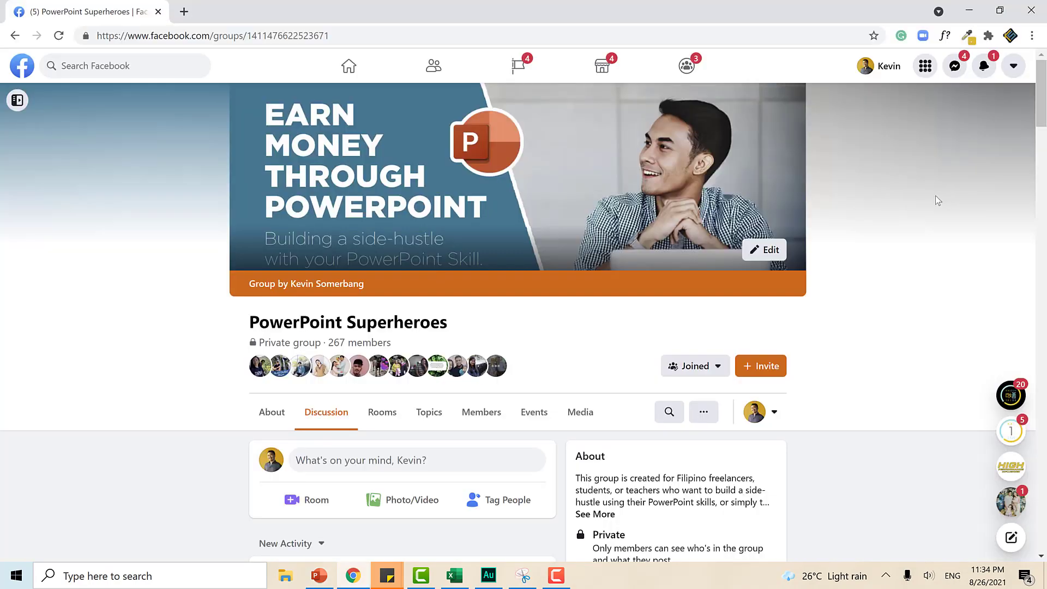
pyautogui.scroll(-1, 935, 196)
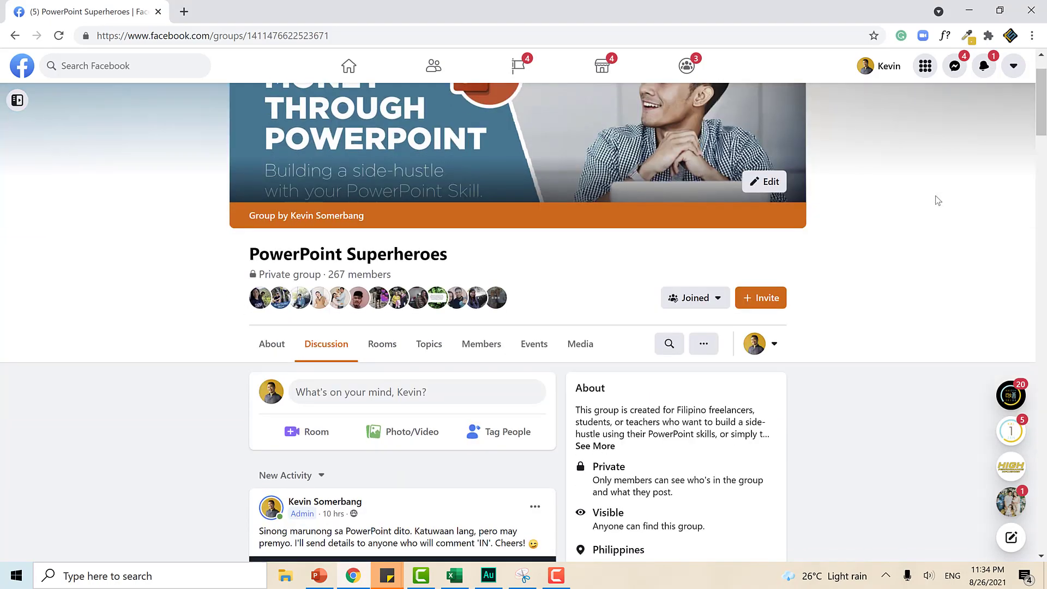
pyautogui.scroll(-3, 937, 200)
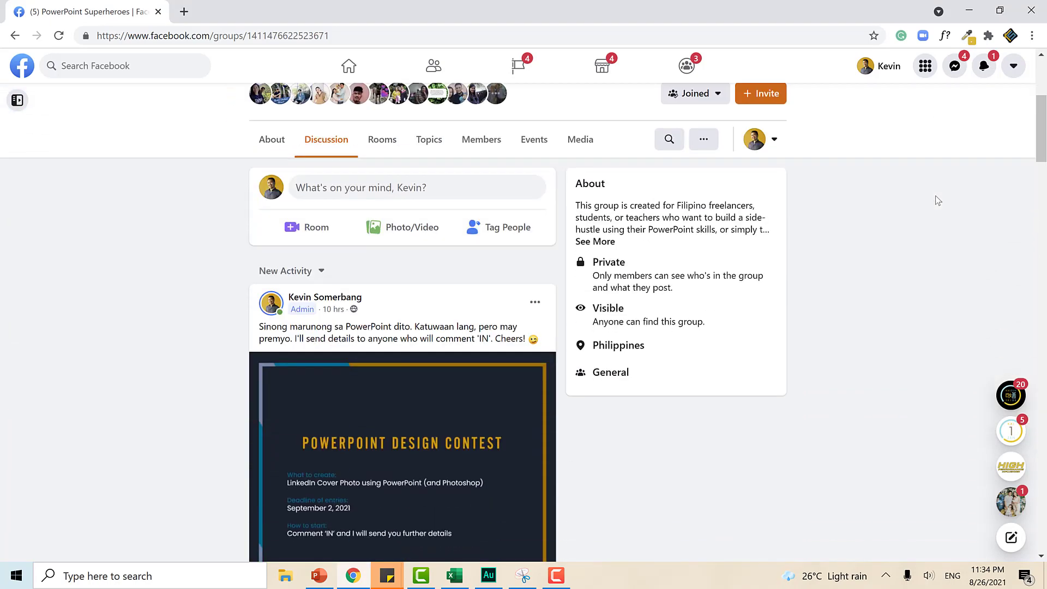
pyautogui.scroll(-1, 938, 201)
pyautogui.scroll(-1, 938, 200)
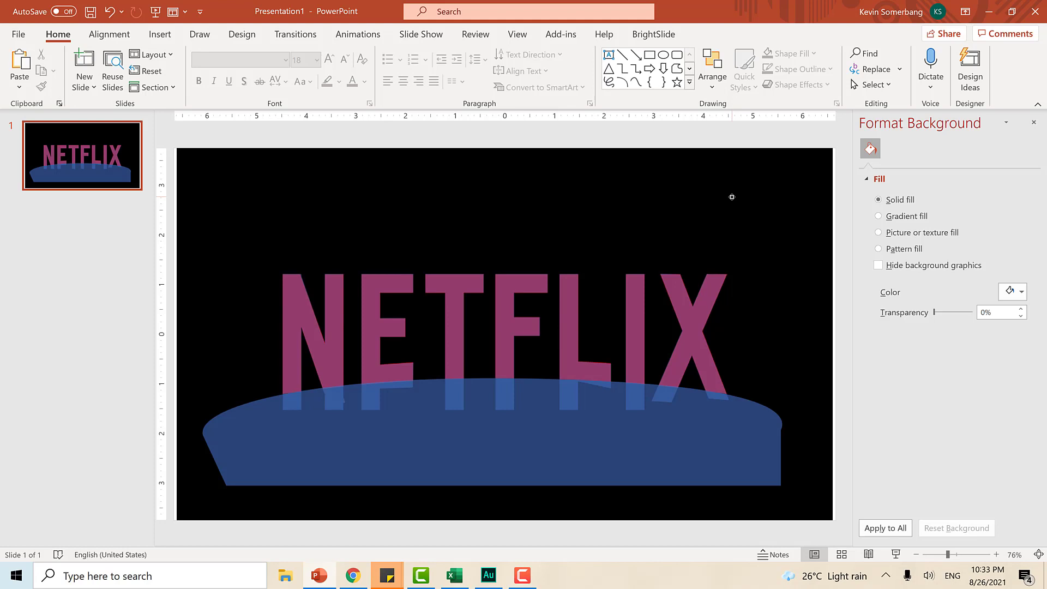
# Step: Subtract the blue curved shape from the NETFLIX letters, leaving a 2.43" × 8.95" curved-bottom wordmark
pyautogui.click(635, 298)
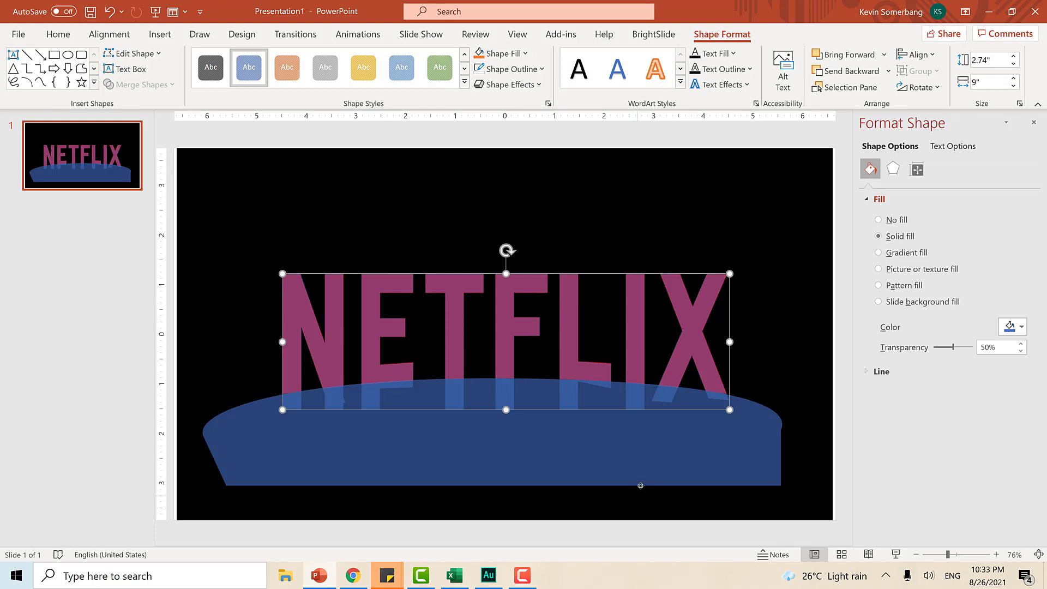
pyautogui.keyDown('shift'); pyautogui.click(648, 443); pyautogui.keyUp('shift')
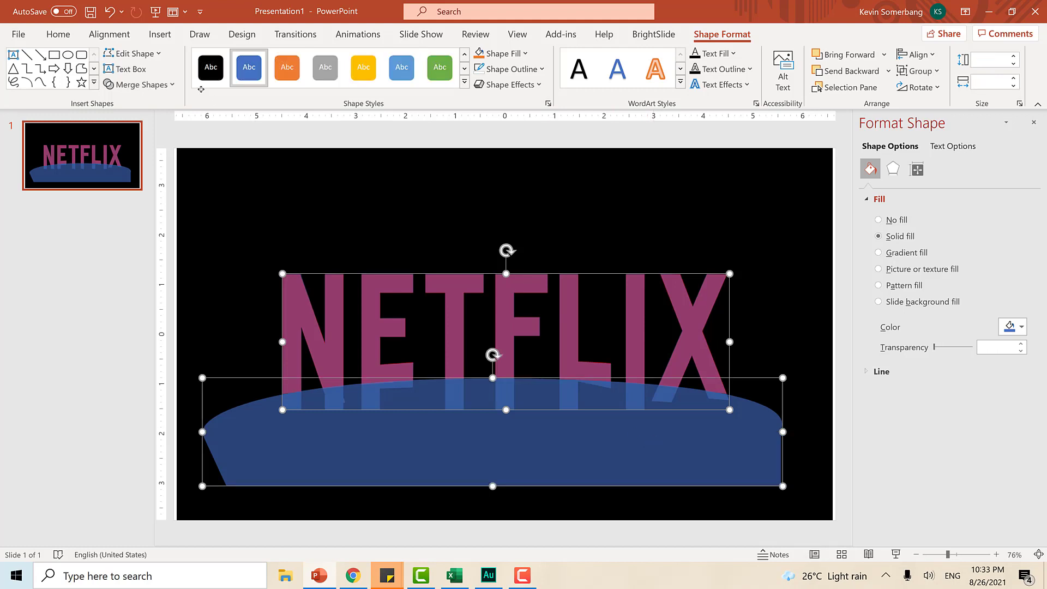
pyautogui.click(139, 85)
pyautogui.click(142, 180)
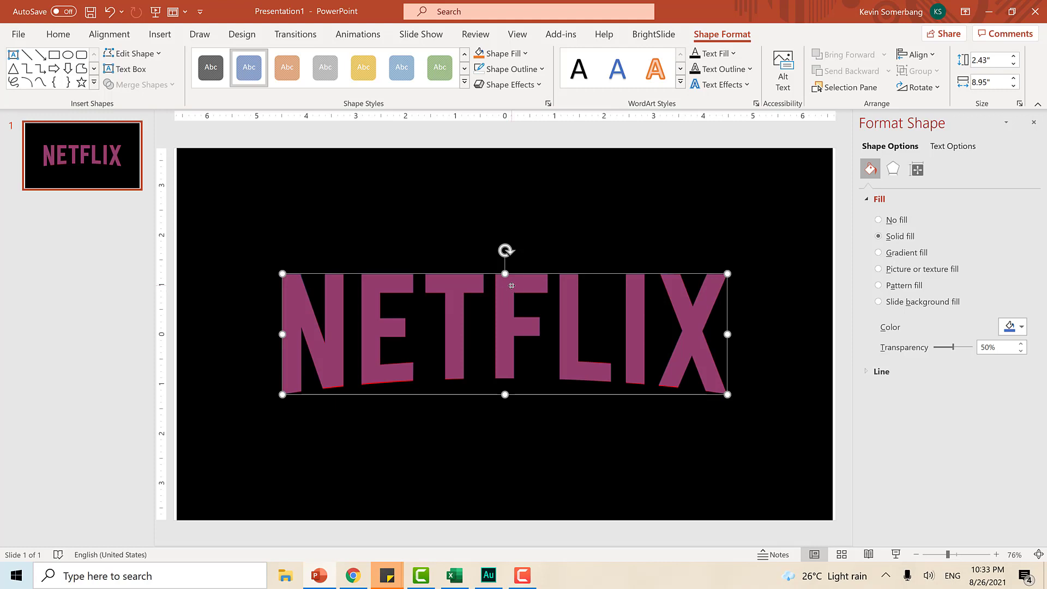
# Step: Move the trimmed wordmark down and fill it with the red sampled from the letter X
pyautogui.moveTo(508, 291); pyautogui.dragTo(492, 400)
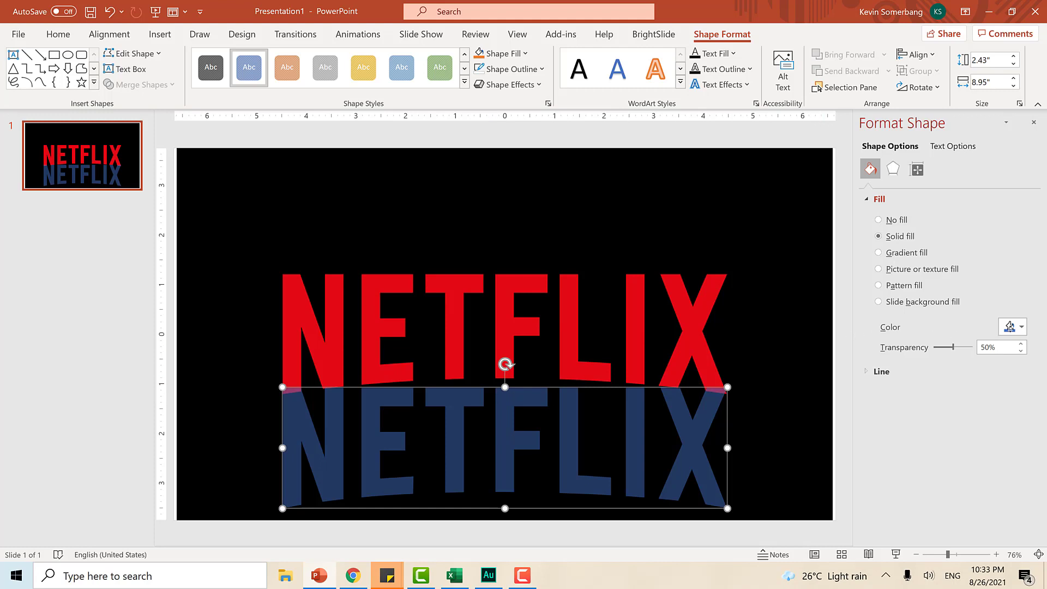
pyautogui.click(1014, 327)
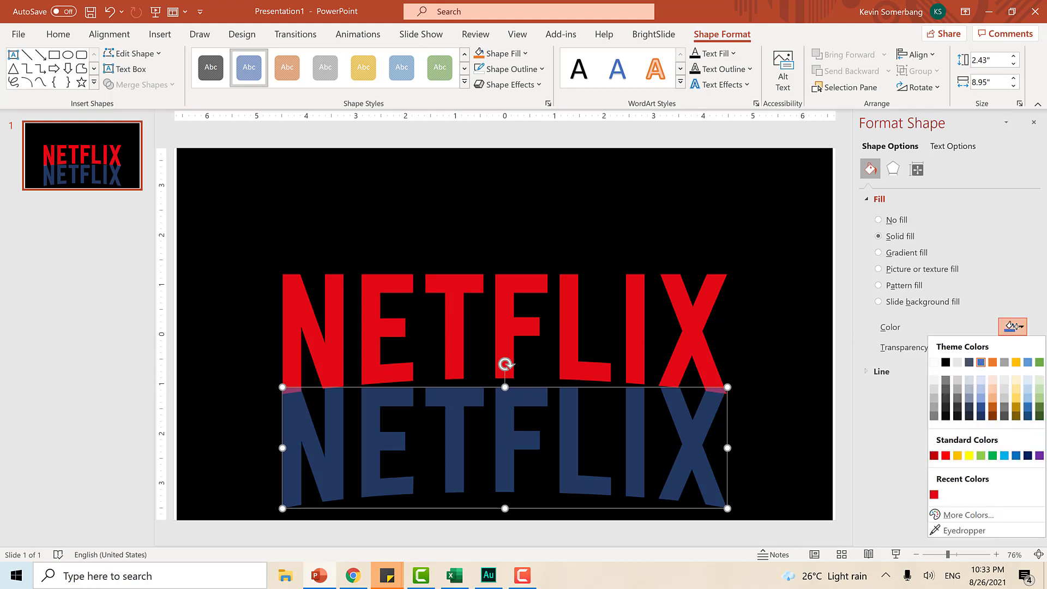
pyautogui.click(963, 530)
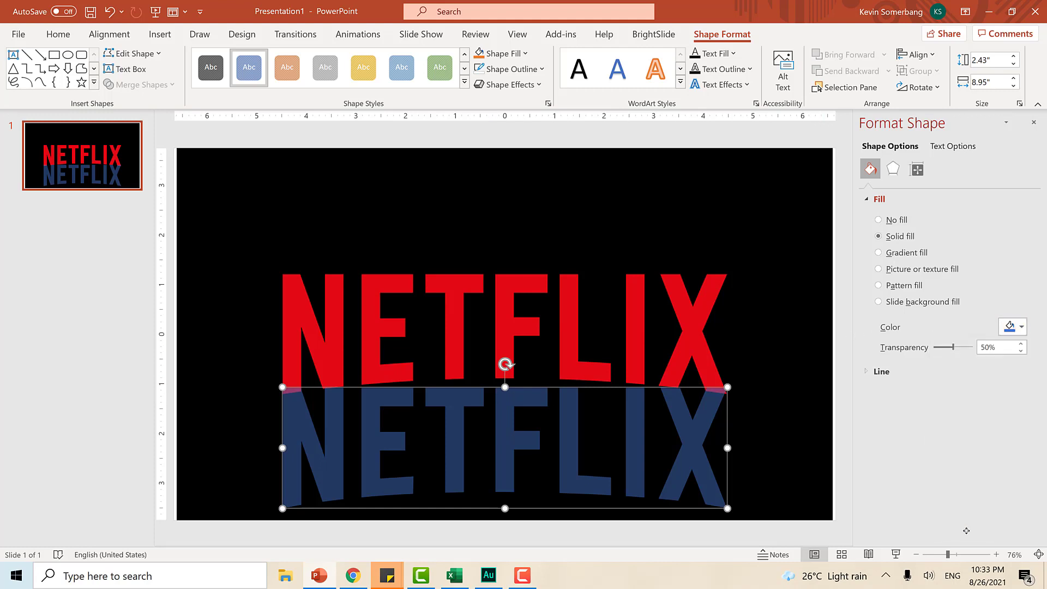
pyautogui.click(677, 295)
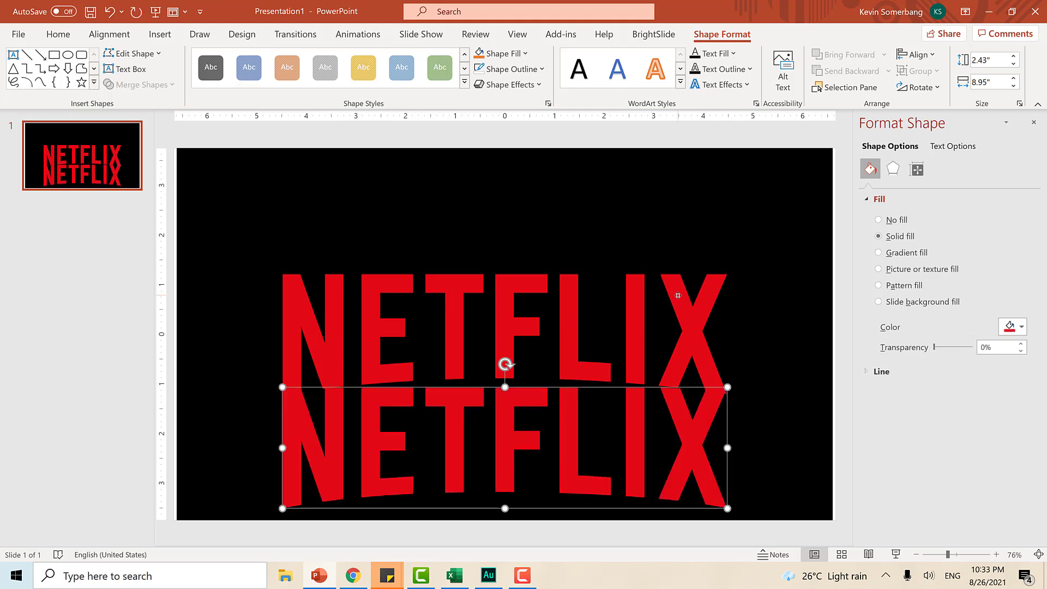
pyautogui.click(678, 296)
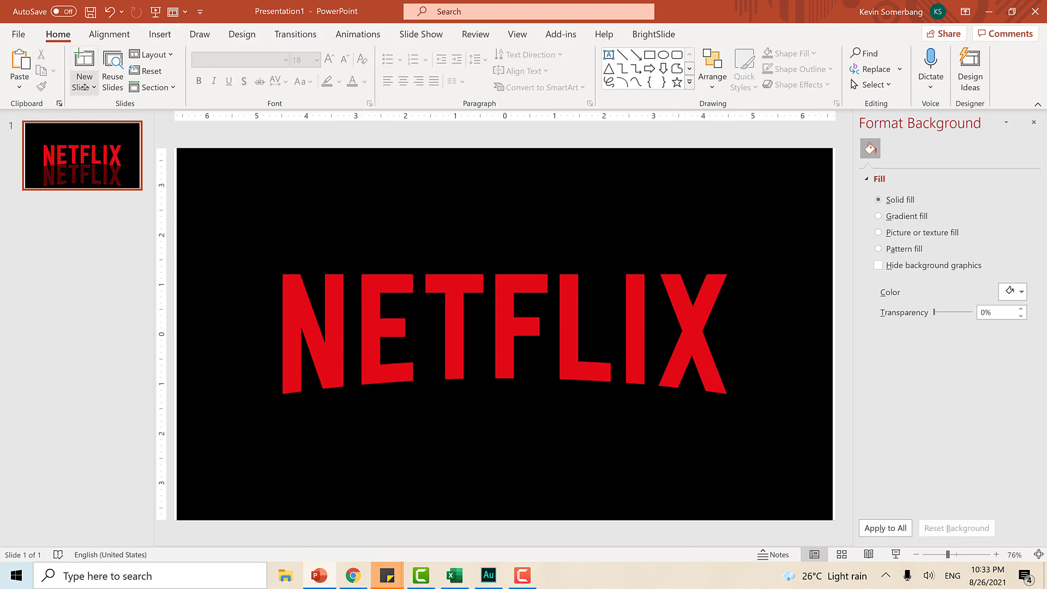
# Step: Paste the wordmark onto a new slide, centre it, and set the background to black
pyautogui.click(85, 87)
pyautogui.hotkey('ctrl', 'v')
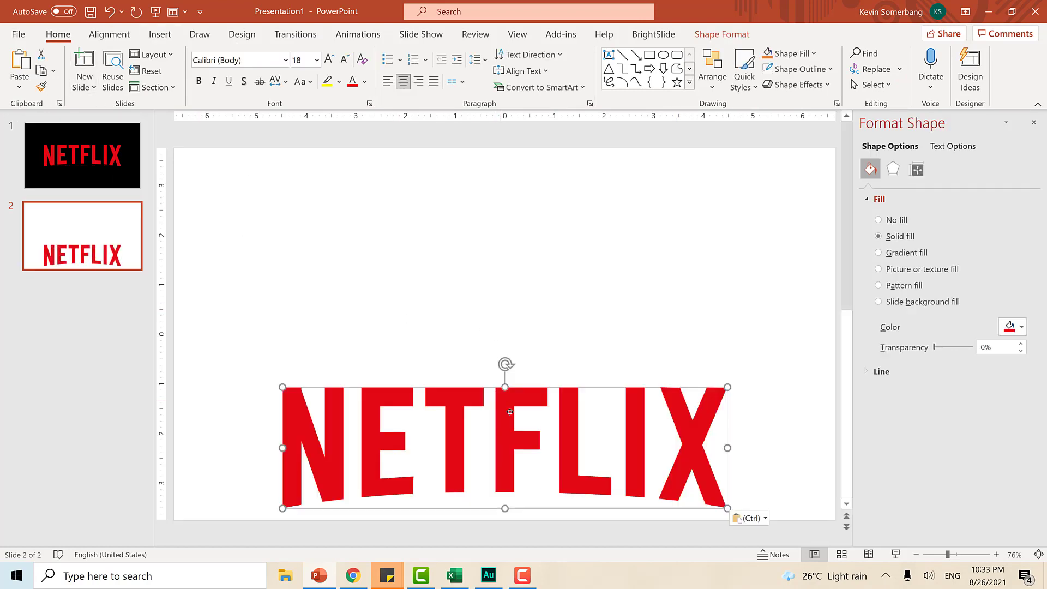
pyautogui.moveTo(510, 412); pyautogui.dragTo(512, 302)
pyautogui.click(771, 227)
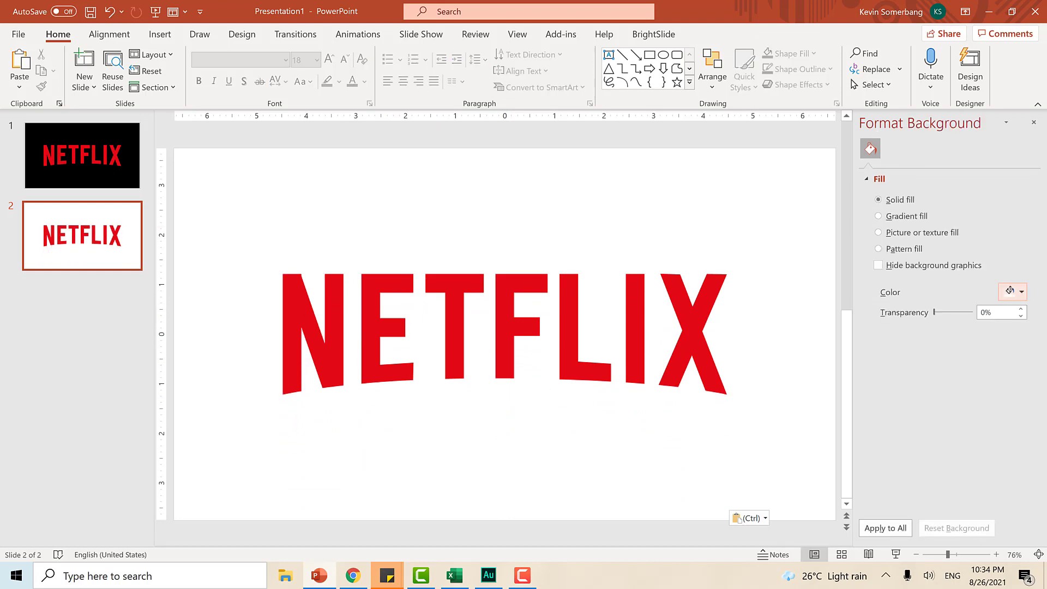
pyautogui.click(1010, 290)
pyautogui.click(946, 343)
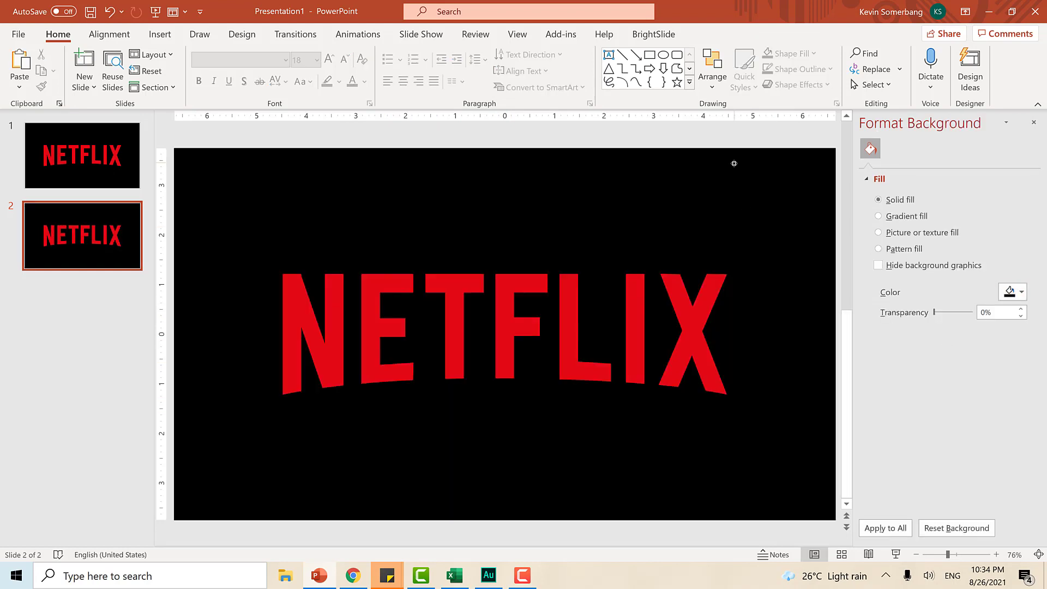